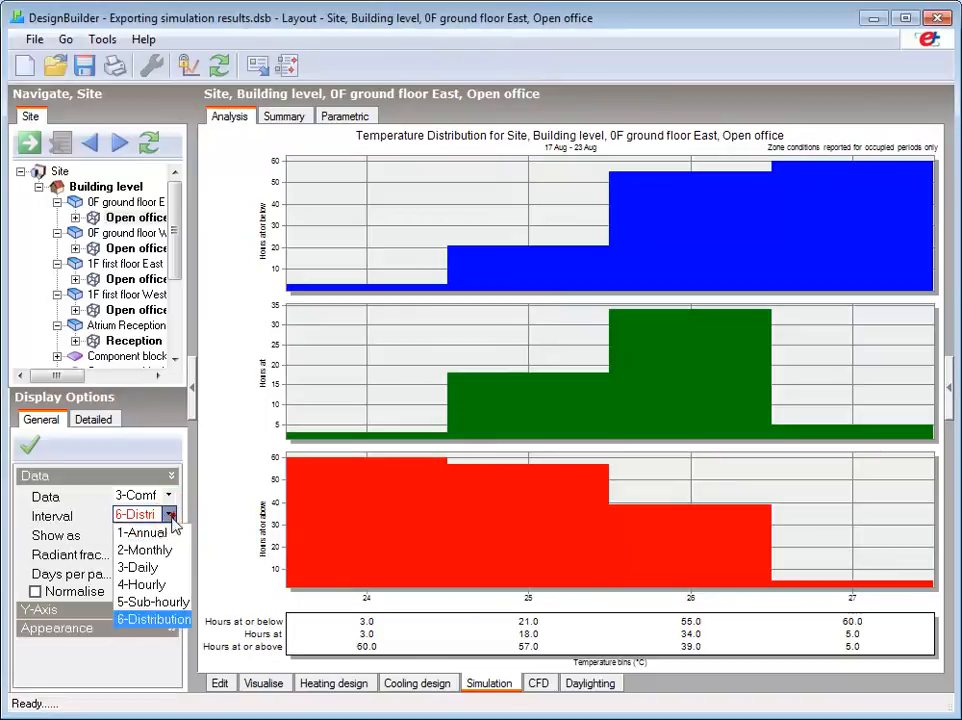
# Set the comfort results interval to 5-Sub-hourly and show them as 2-Grid
pyautogui.click(155, 603)
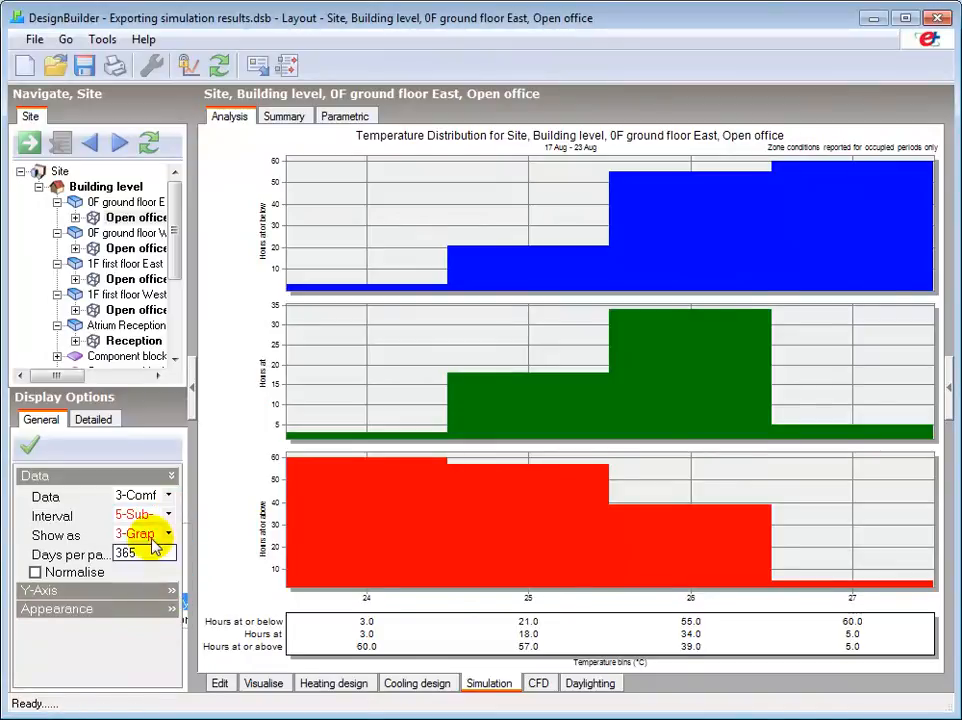
pyautogui.click(170, 535)
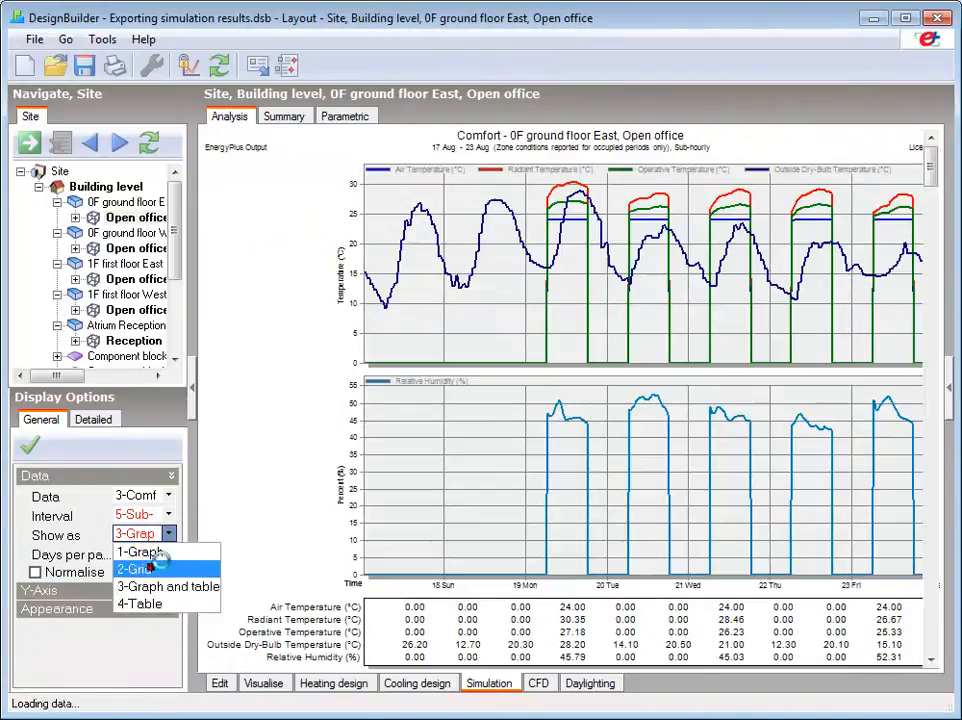
pyautogui.click(153, 569)
# Sort the sub-hourly results grid by operative temperature in descending order, with the highest values first
pyautogui.click(465, 140)
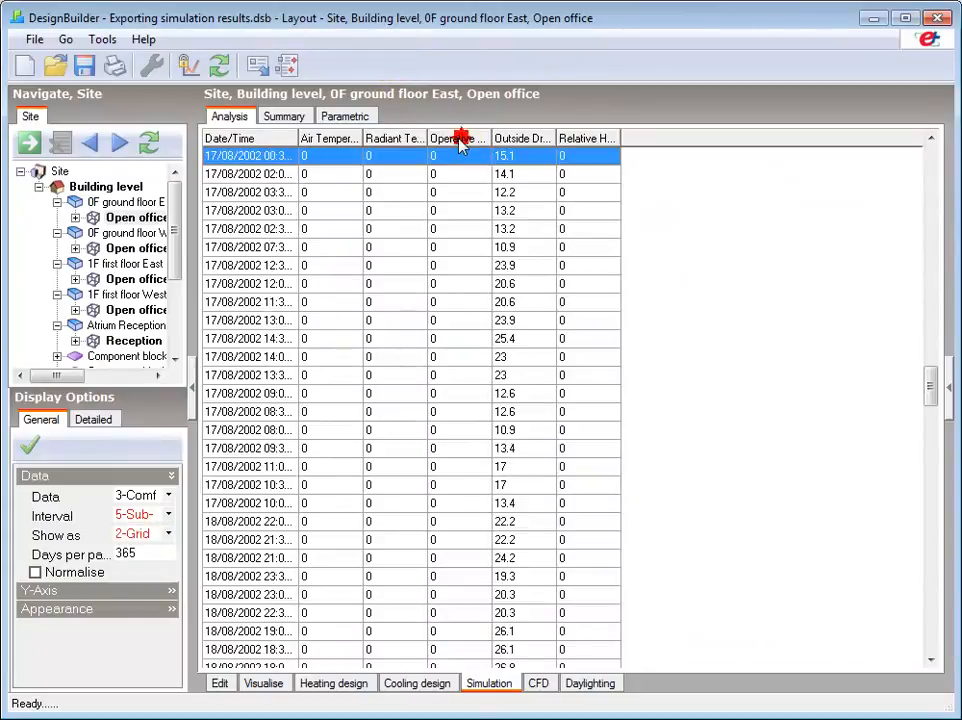
pyautogui.click(465, 140)
pyautogui.moveTo(932, 556); pyautogui.dragTo(933, 163)
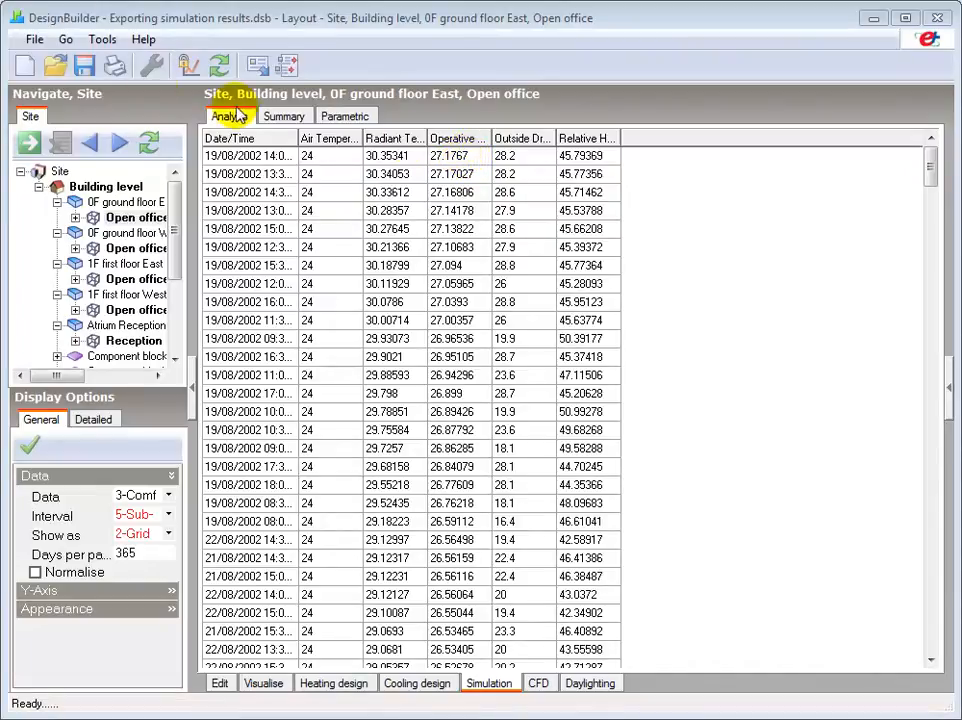
pyautogui.click(34, 40)
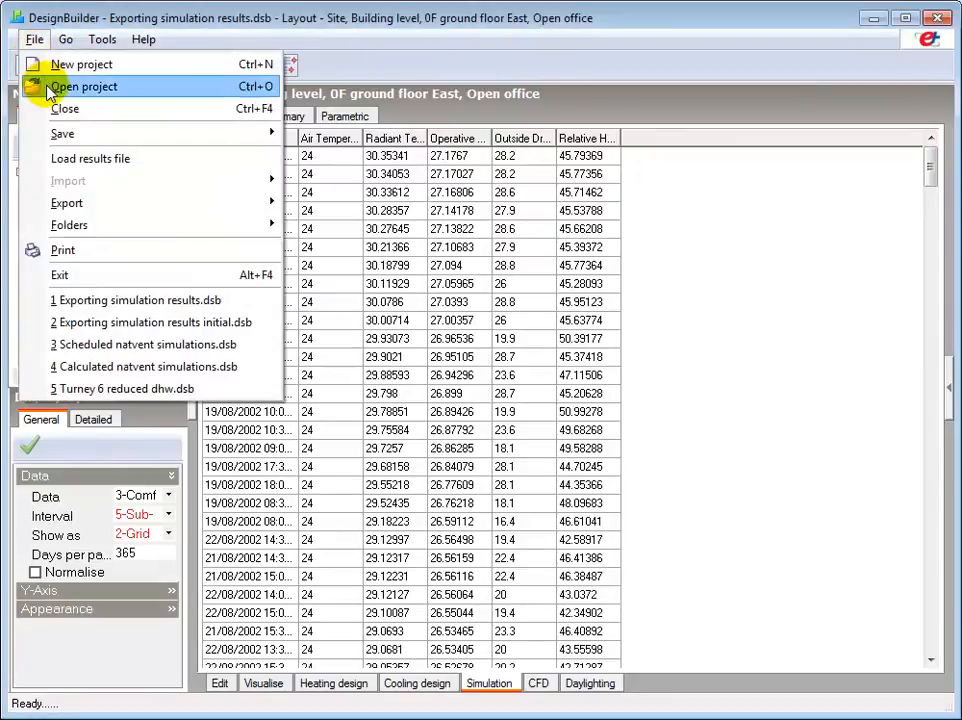
pyautogui.moveTo(67, 208)
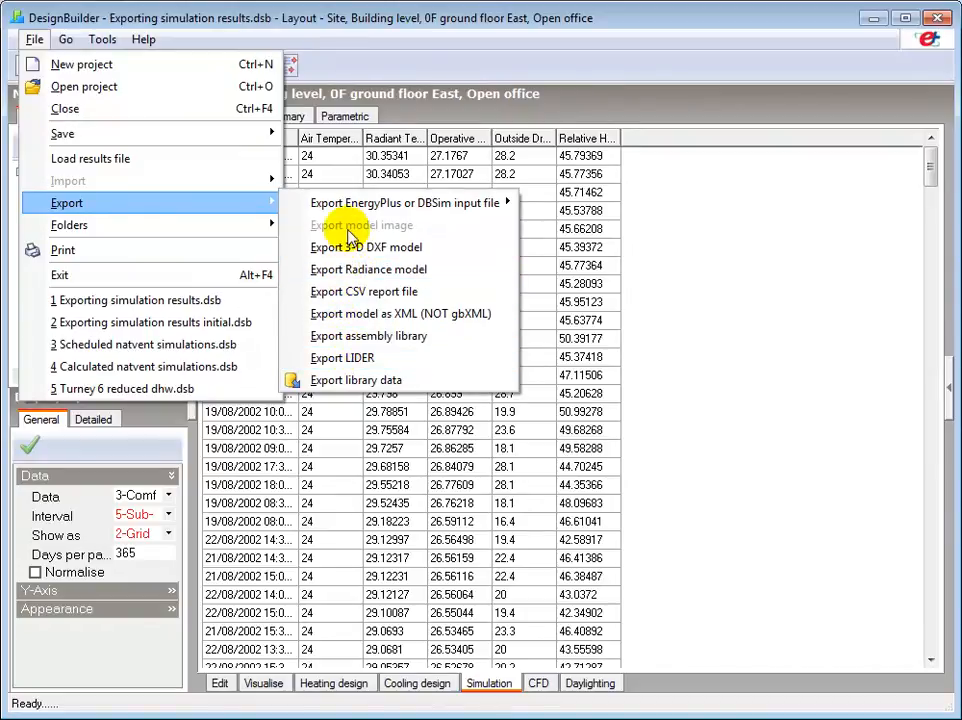
pyautogui.click(341, 76)
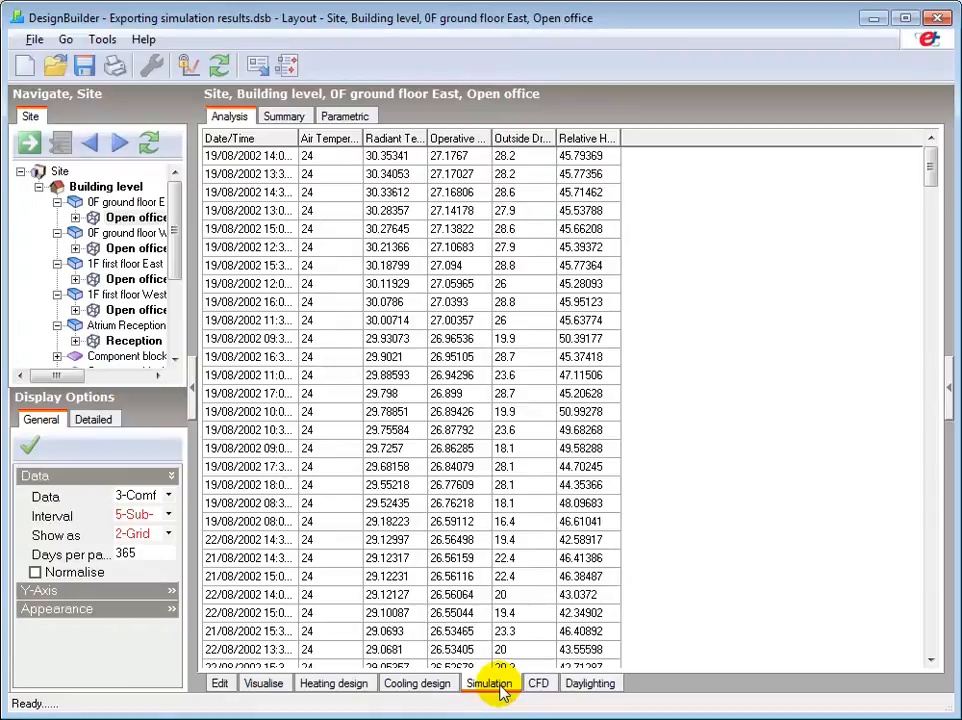
# Switch to the zone's edit layout and review the destination and format options for exporting a model image, without exporting
pyautogui.click(219, 684)
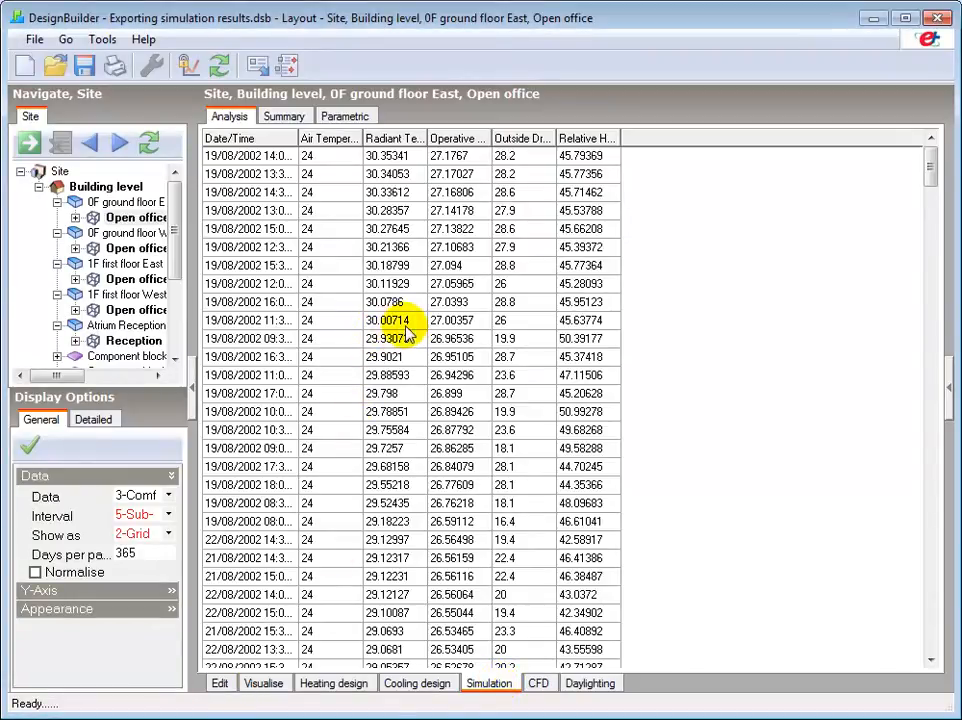
pyautogui.click(504, 67)
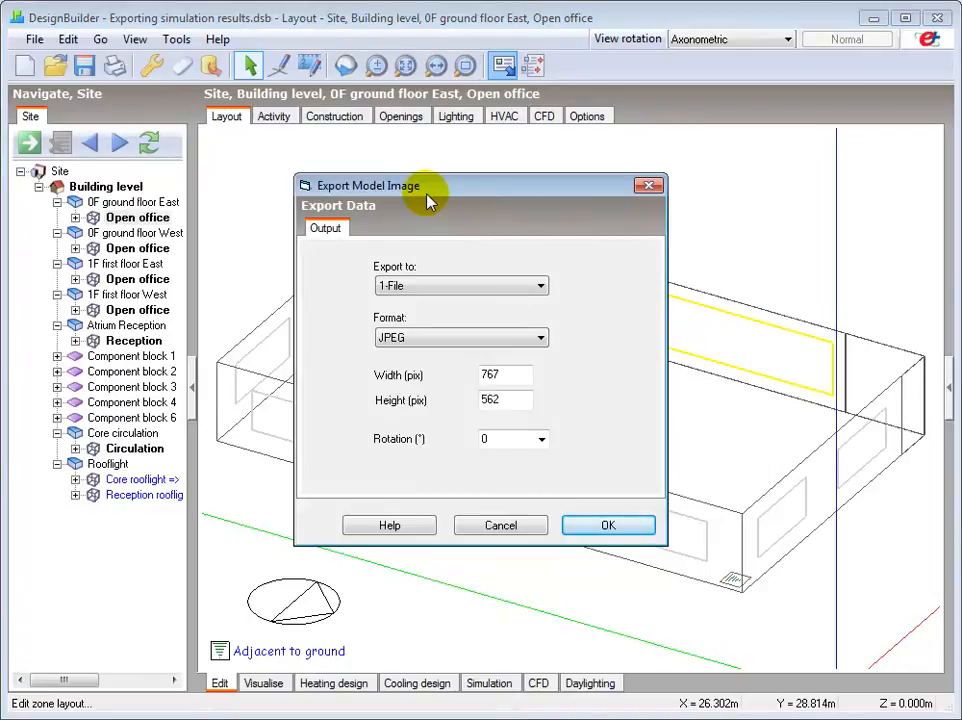
pyautogui.click(420, 287)
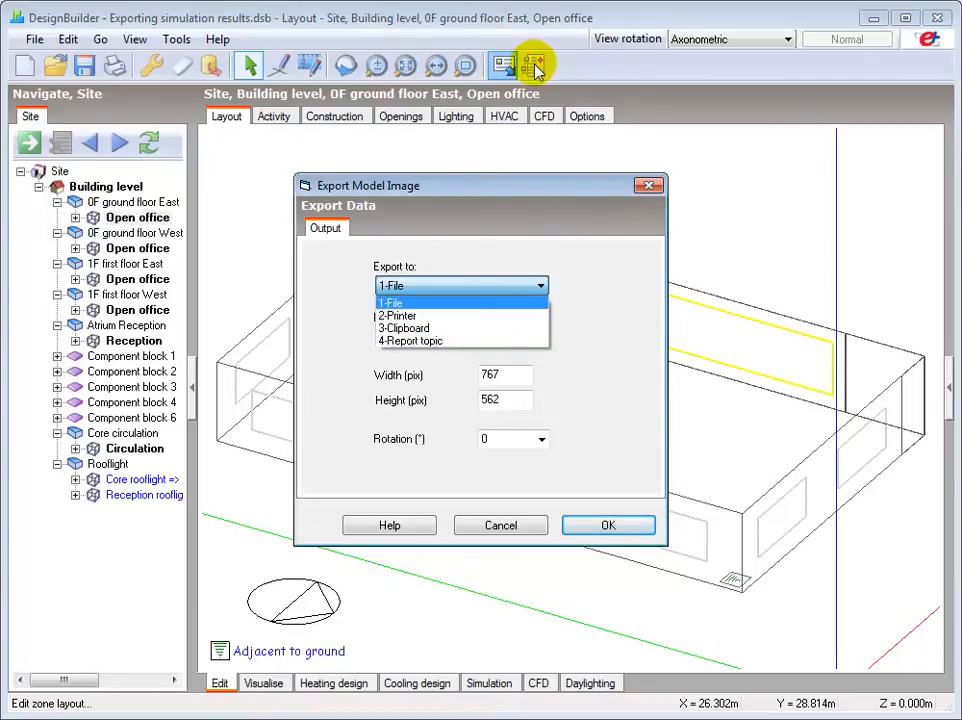
pyautogui.click(505, 203)
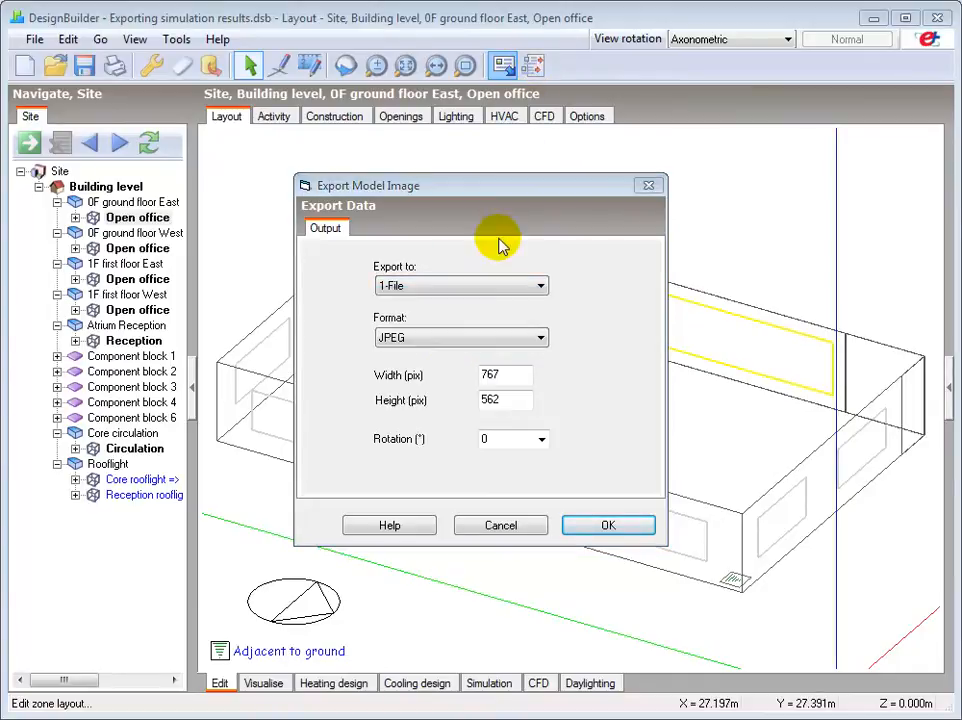
pyautogui.click(476, 339)
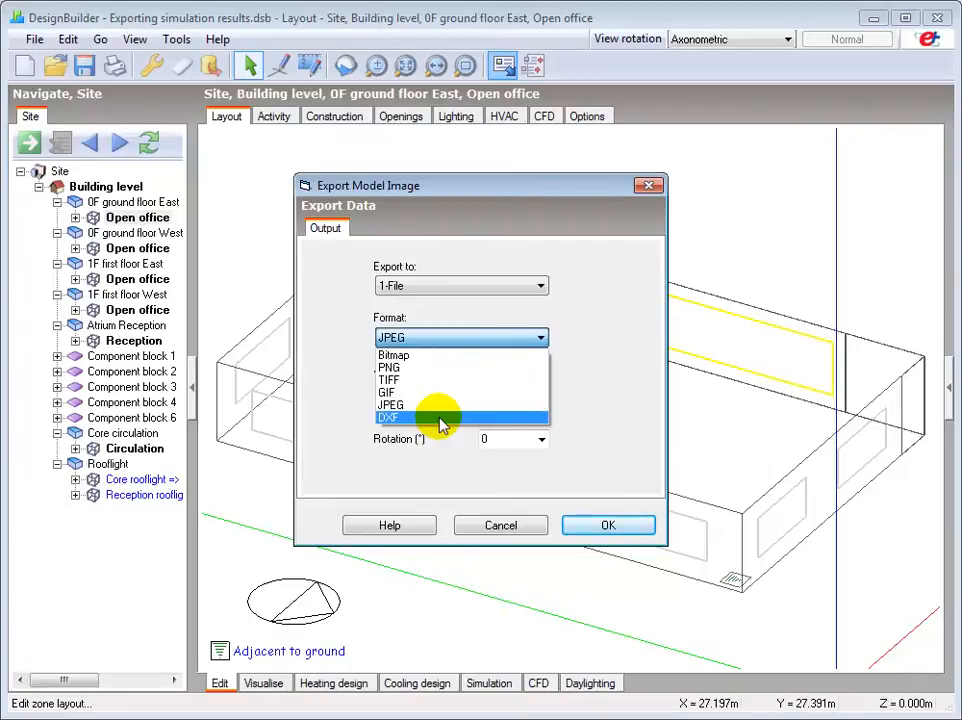
pyautogui.click(502, 532)
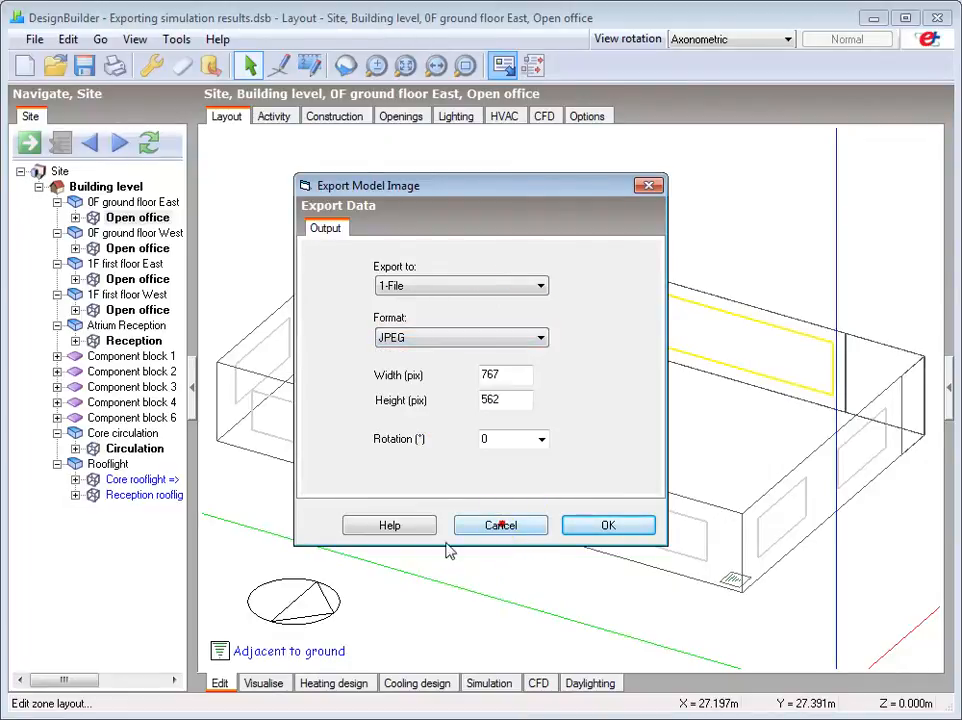
pyautogui.click(507, 530)
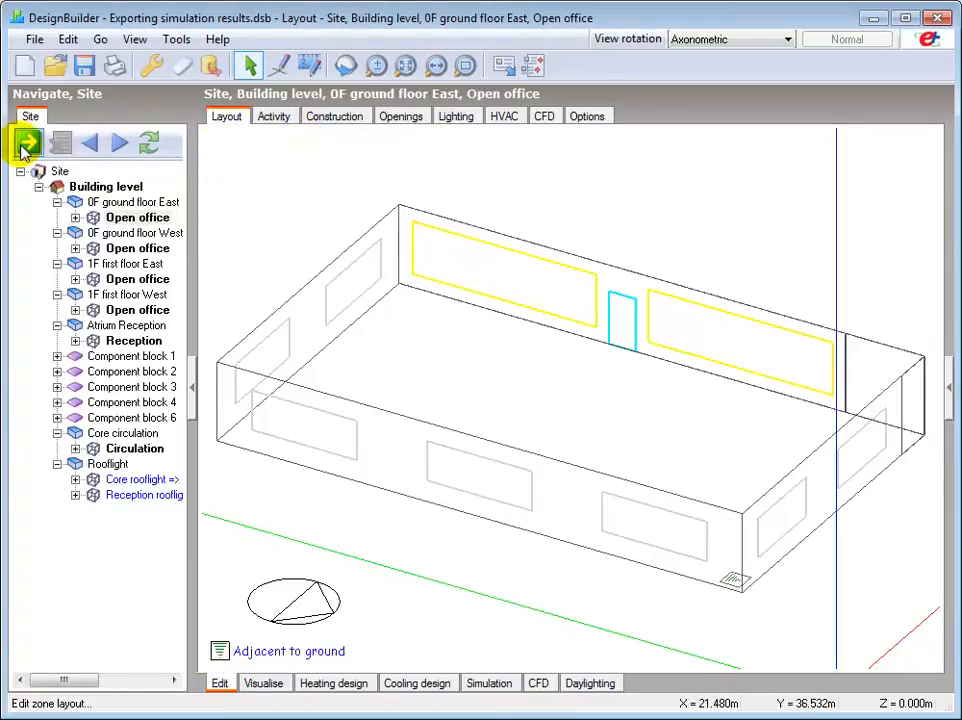
# Display the whole building at Building level and review the available export types
pyautogui.click(93, 187)
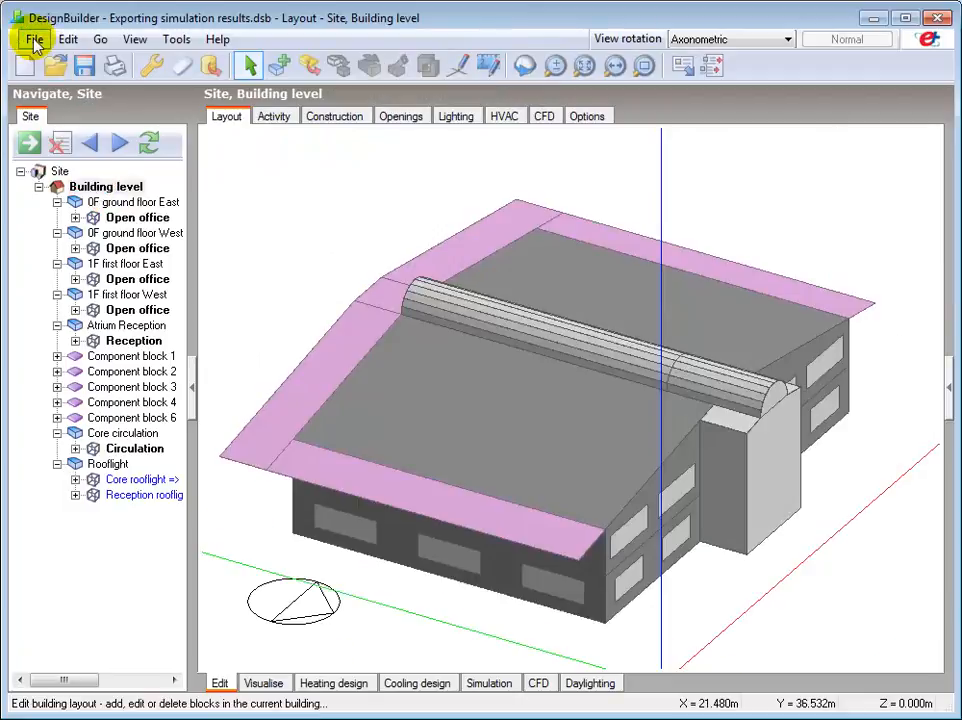
pyautogui.click(34, 39)
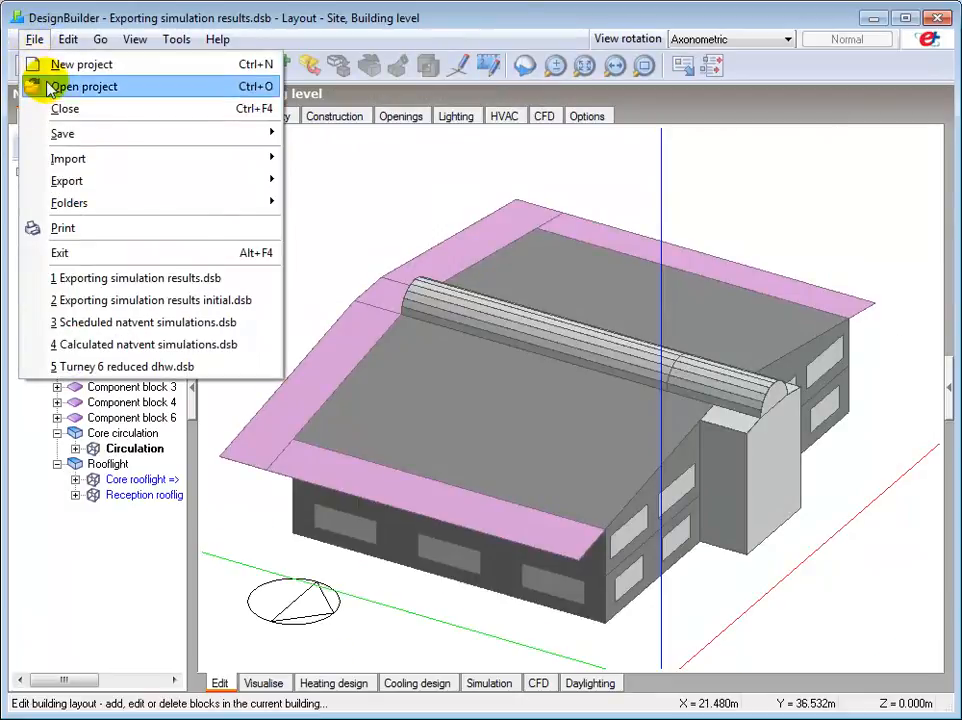
pyautogui.moveTo(71, 180)
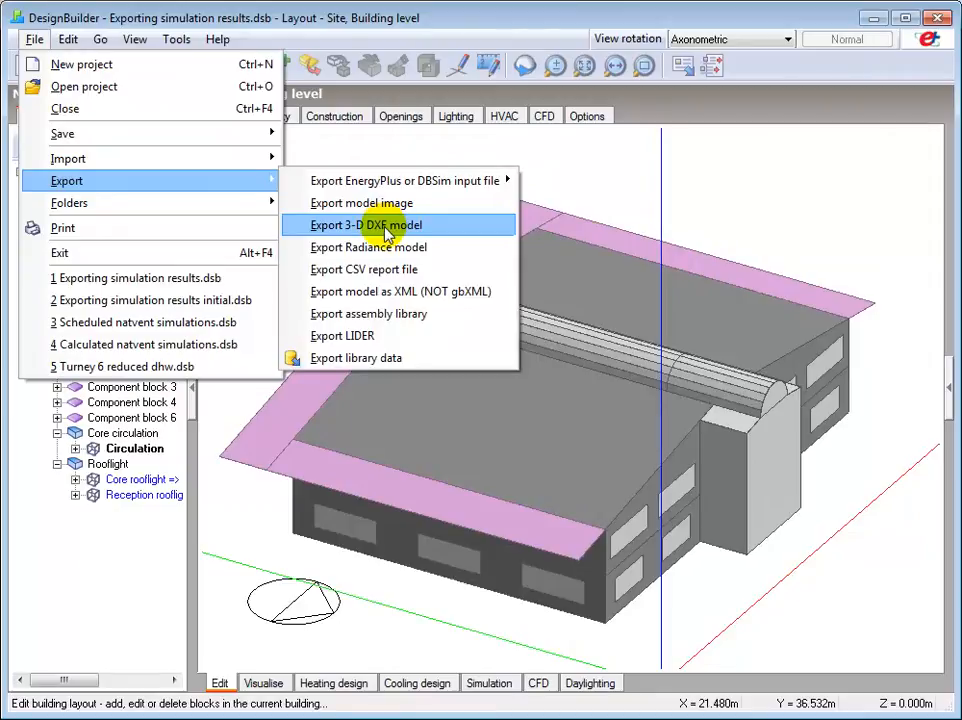
pyautogui.click(566, 185)
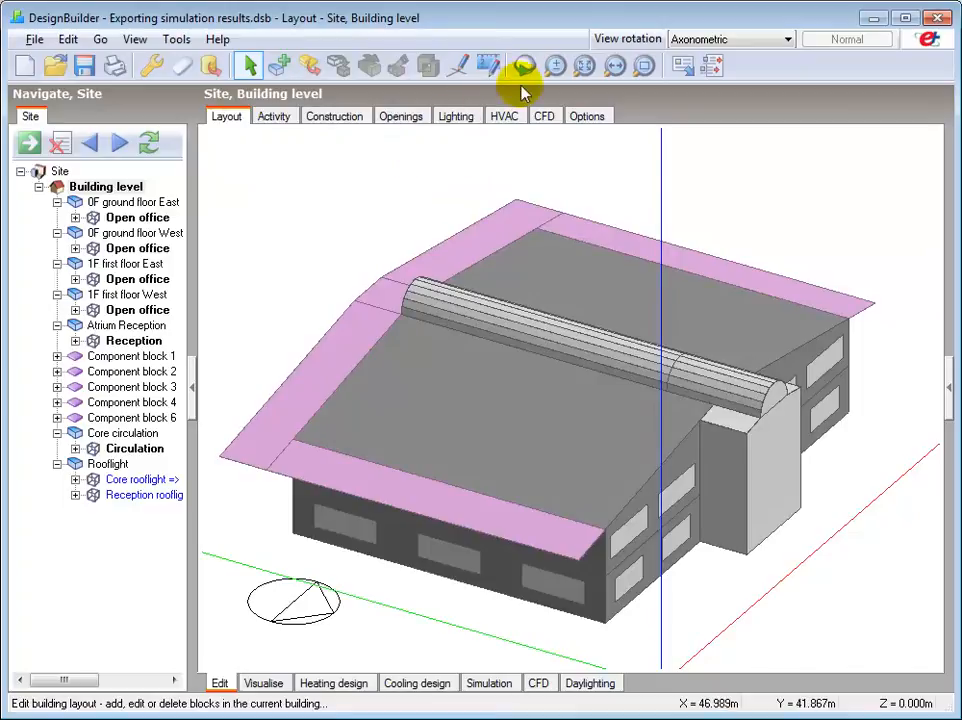
# Open the model image export for the building, set the format to DXF and view its DXF content options
pyautogui.click(683, 68)
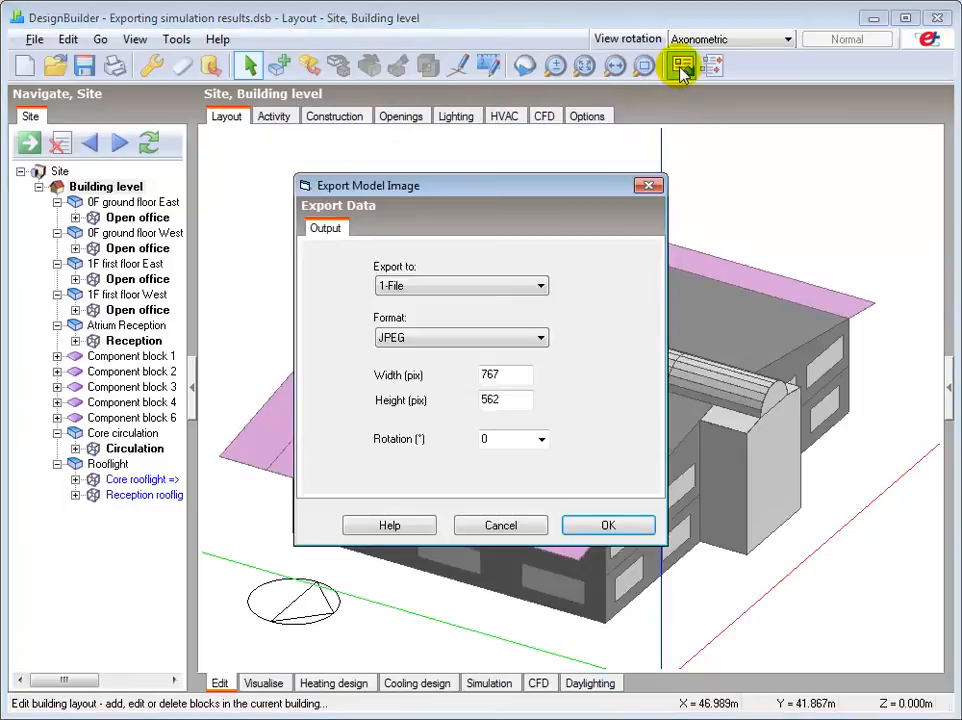
pyautogui.click(466, 341)
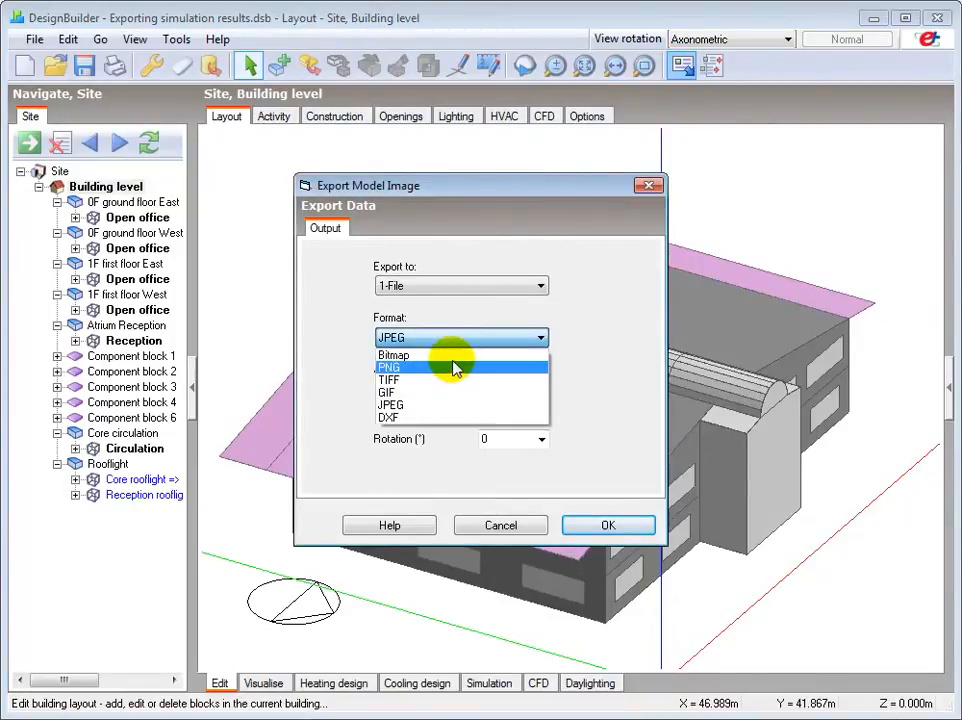
pyautogui.click(440, 420)
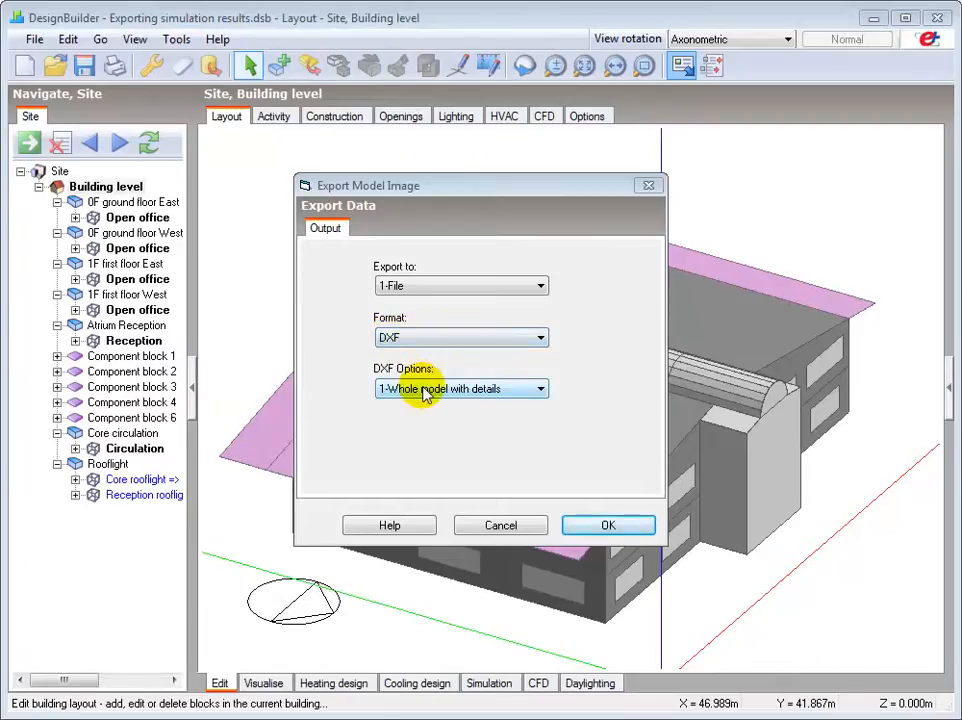
pyautogui.click(421, 389)
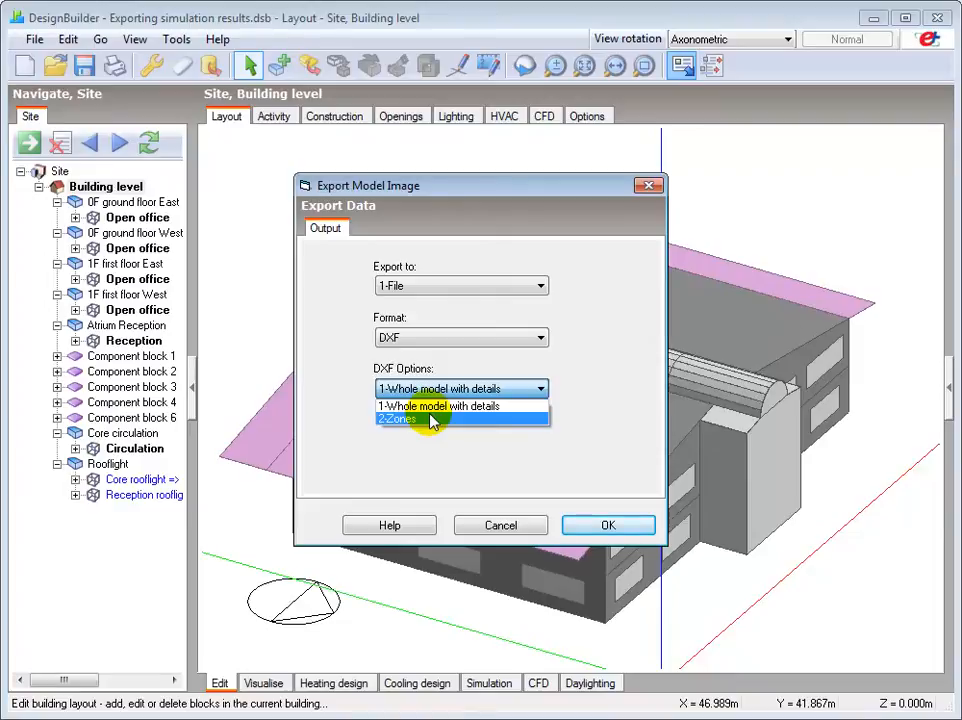
# Change the image export format to JPEG, and finally to PNG
pyautogui.click(423, 336)
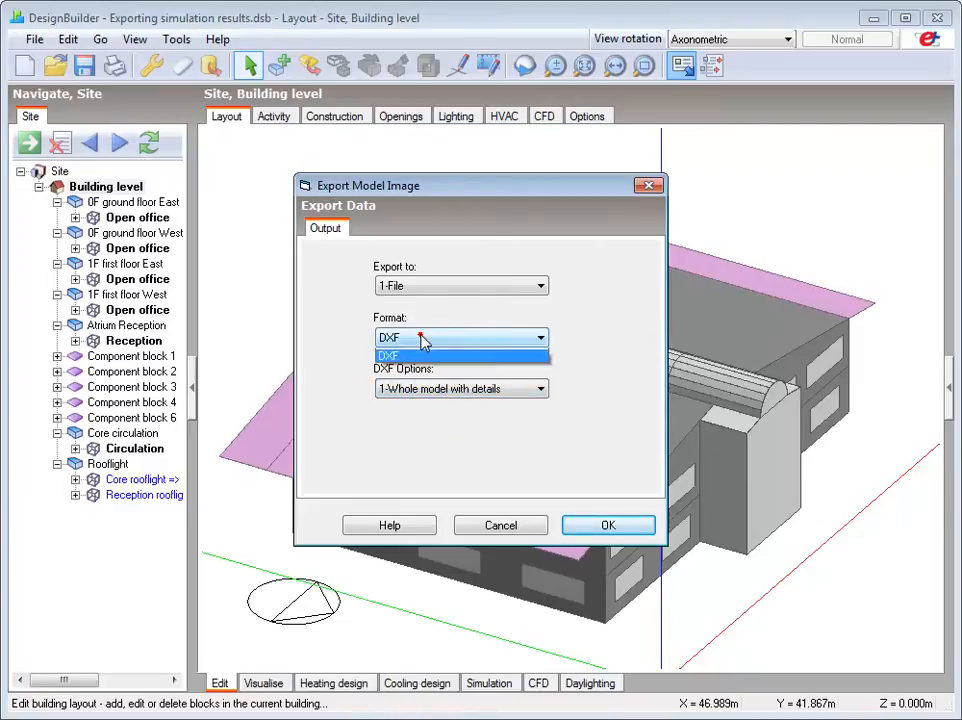
pyautogui.click(424, 340)
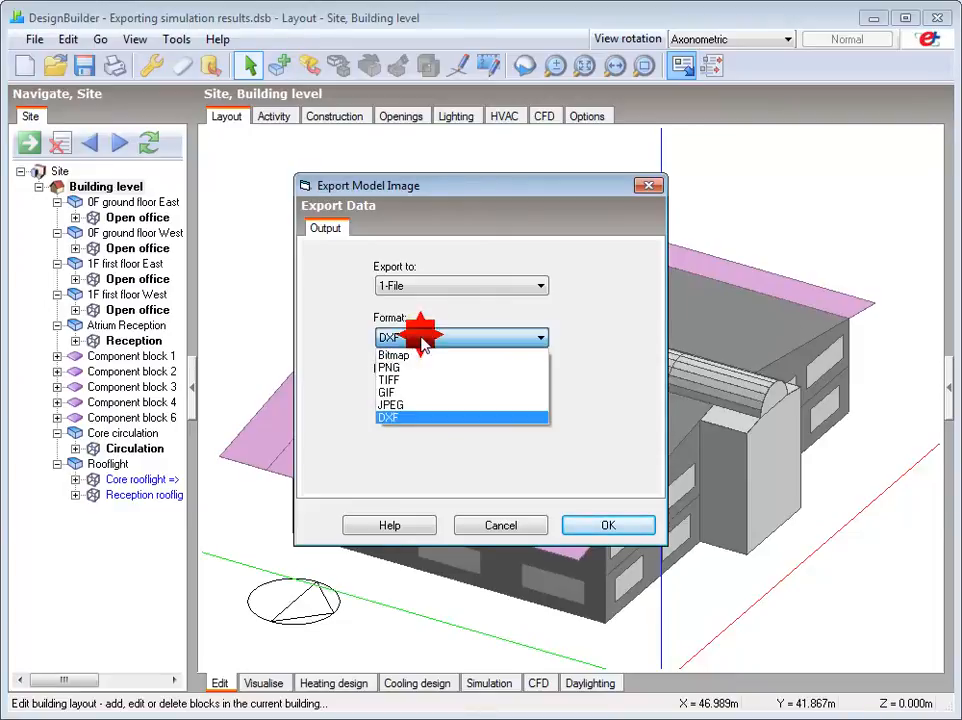
pyautogui.click(404, 405)
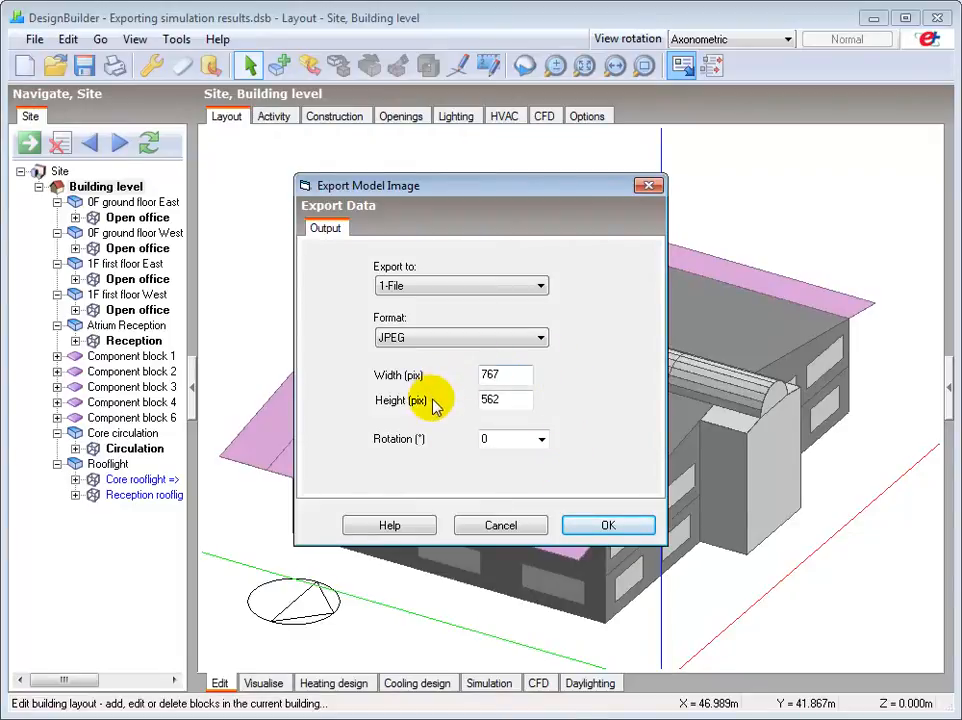
pyautogui.click(433, 341)
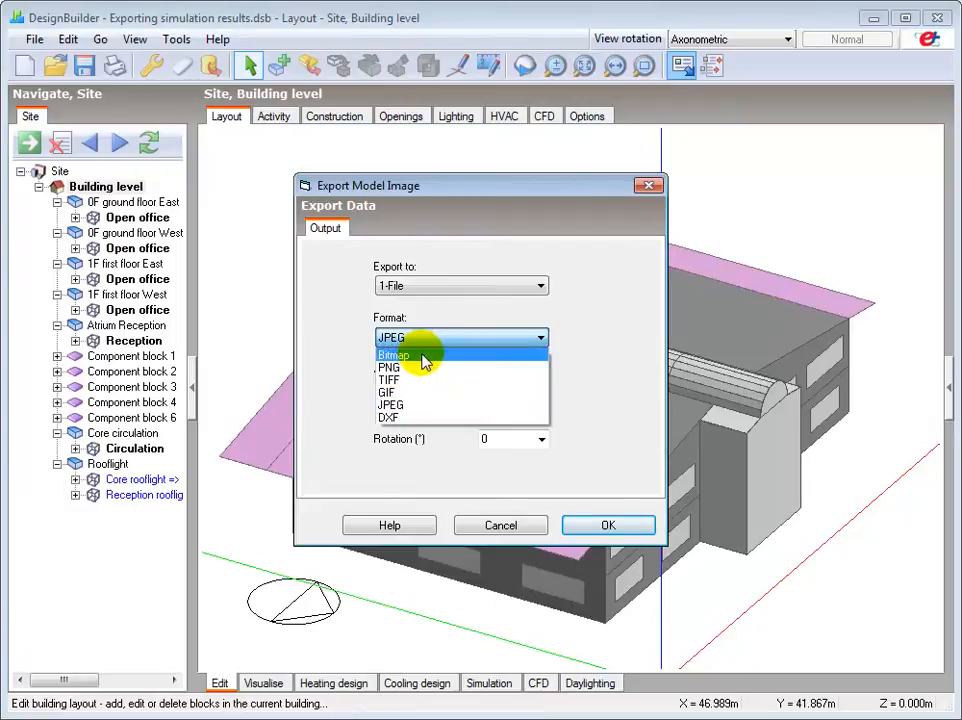
pyautogui.click(418, 370)
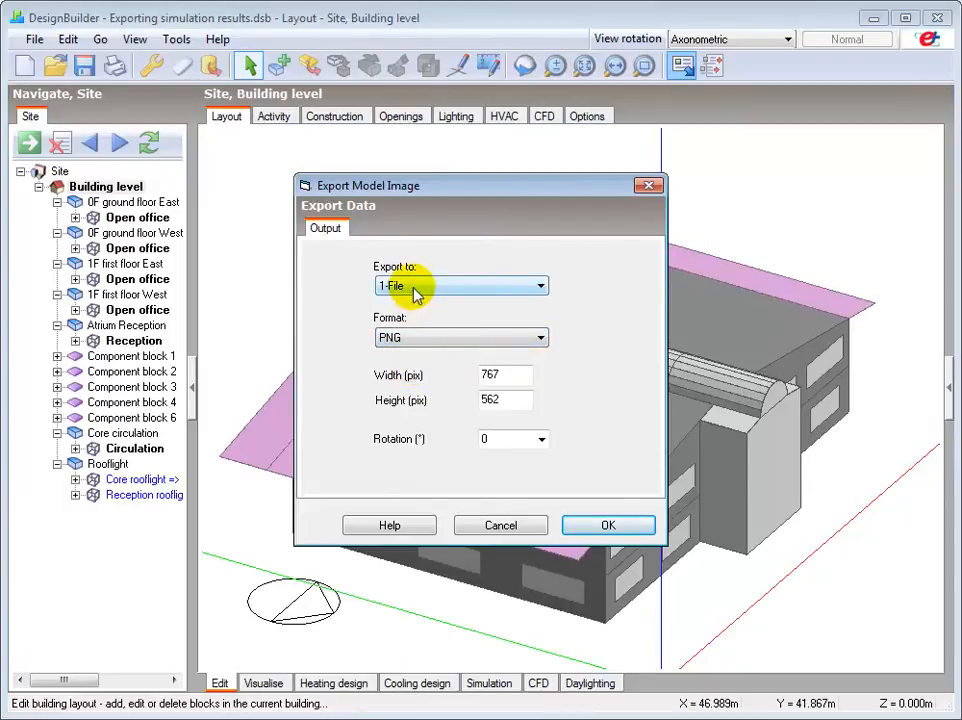
# Save the building image in the DesignBuilder Data folder as "tutorial png" and open the exported file
pyautogui.click(603, 526)
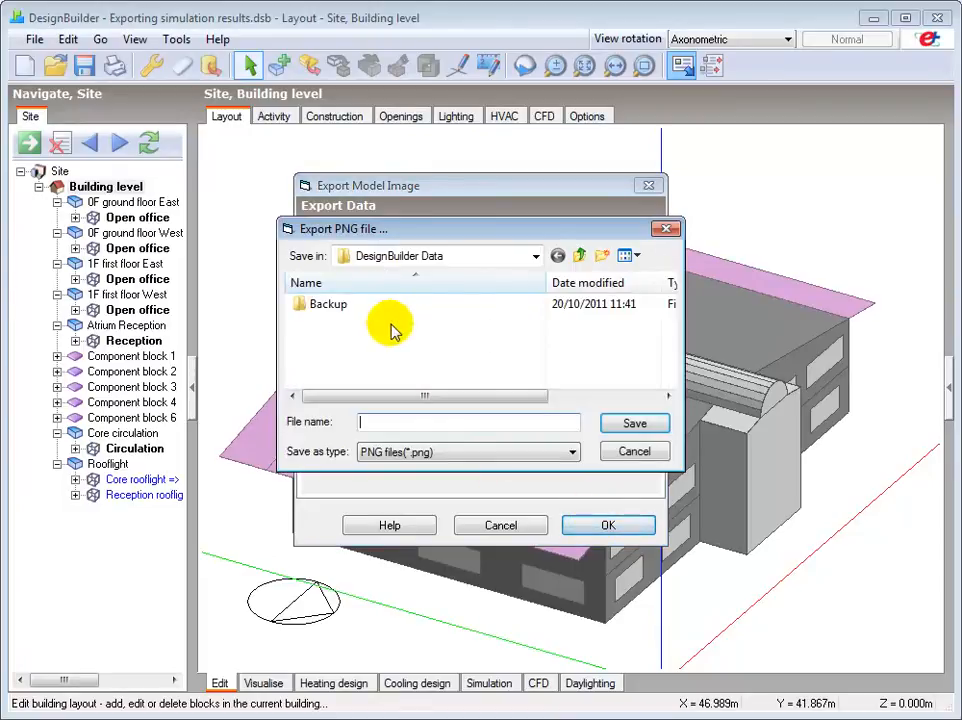
pyautogui.click(397, 417)
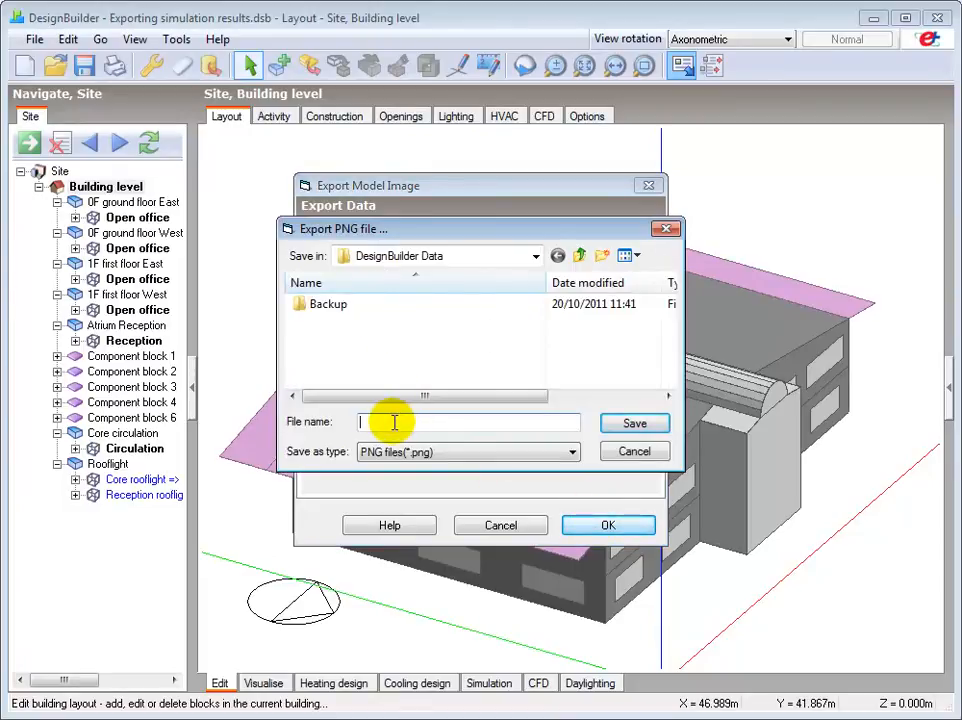
pyautogui.write('tutorial ')
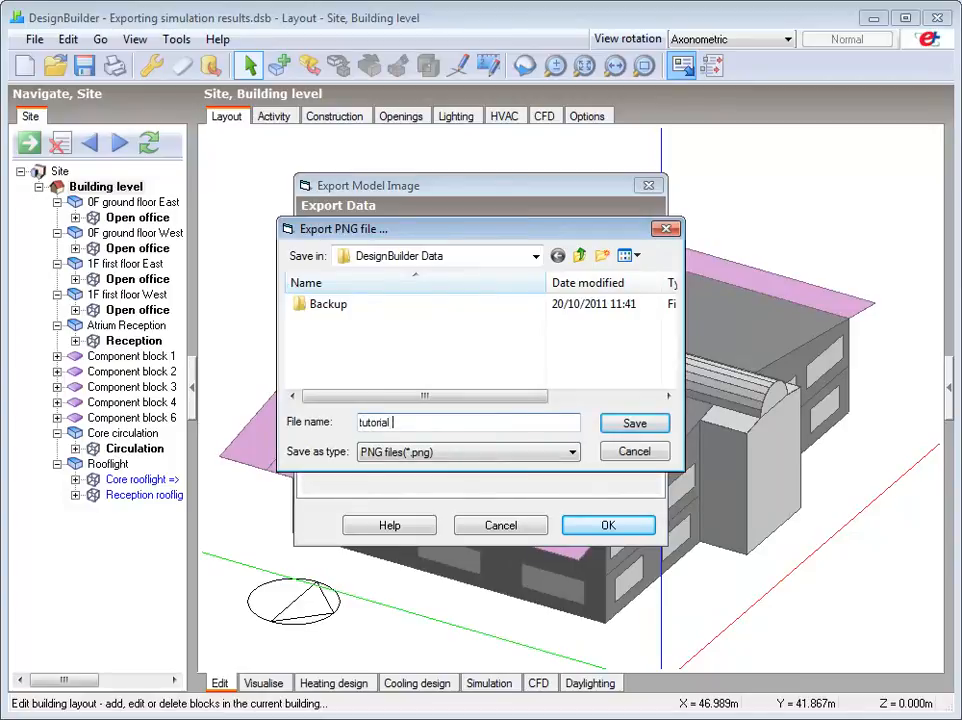
pyautogui.write('png')
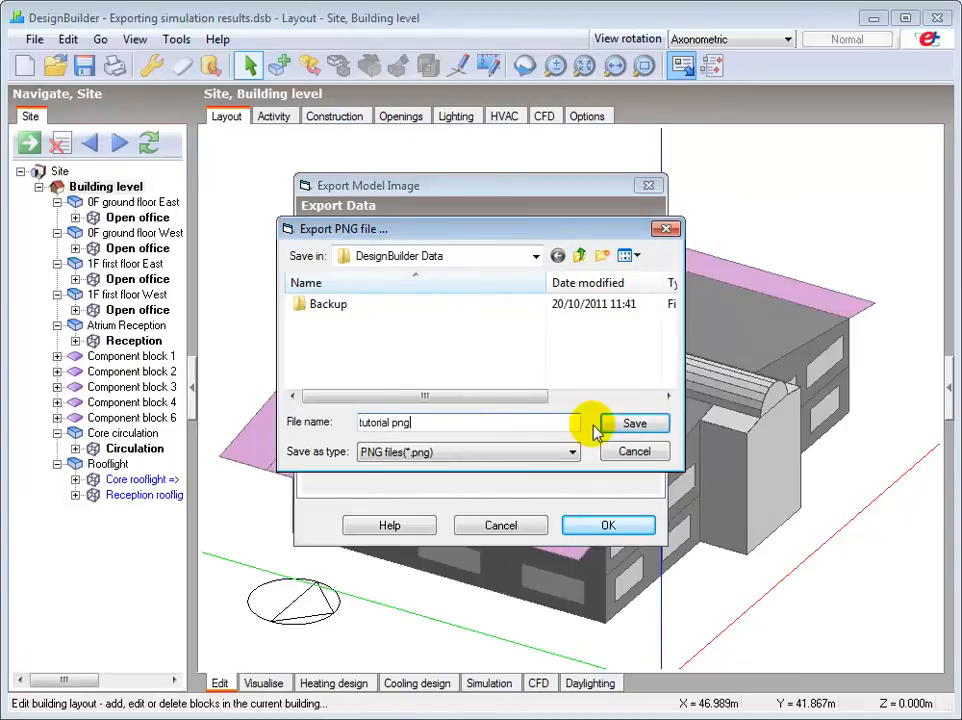
pyautogui.click(627, 427)
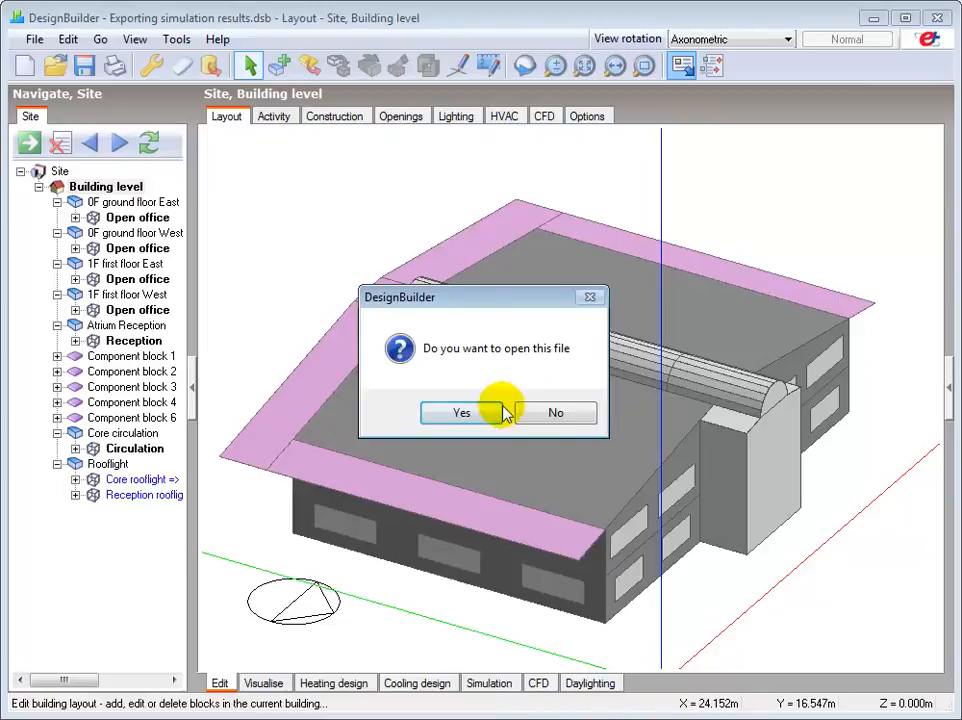
pyautogui.click(463, 414)
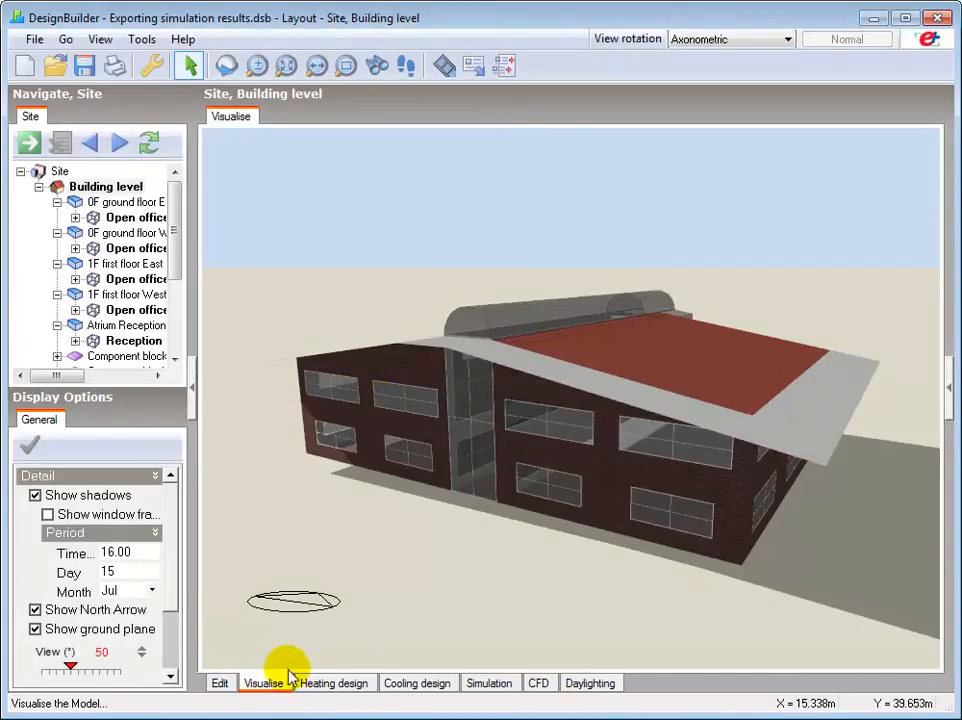
# Export the rendered building image to the clipboard in JPEG format and paste it into the blank Word document
pyautogui.click(473, 66)
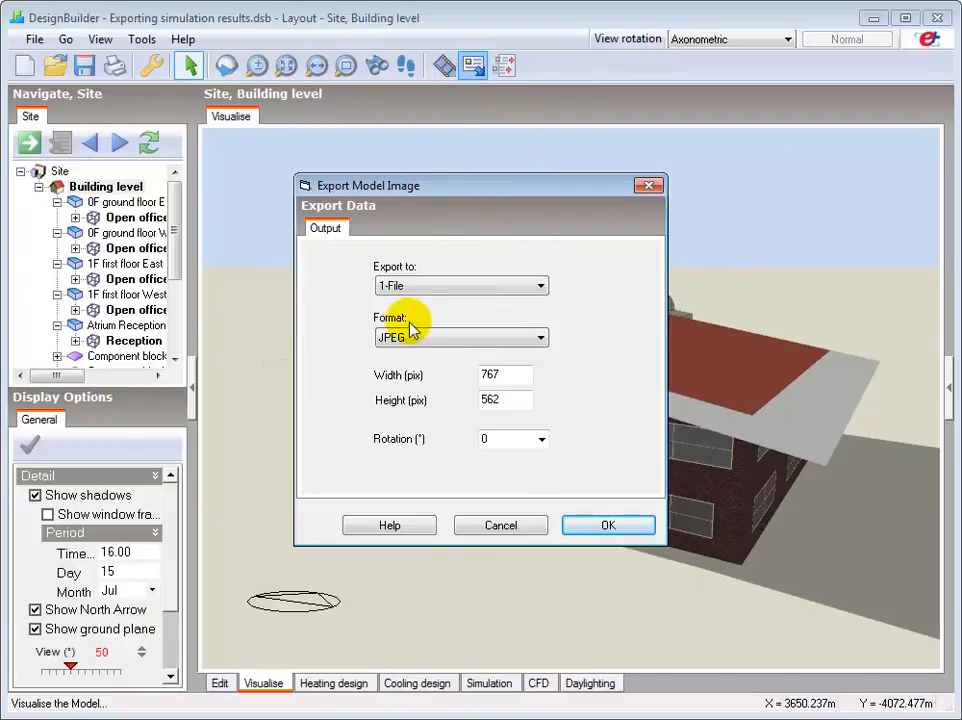
pyautogui.click(426, 290)
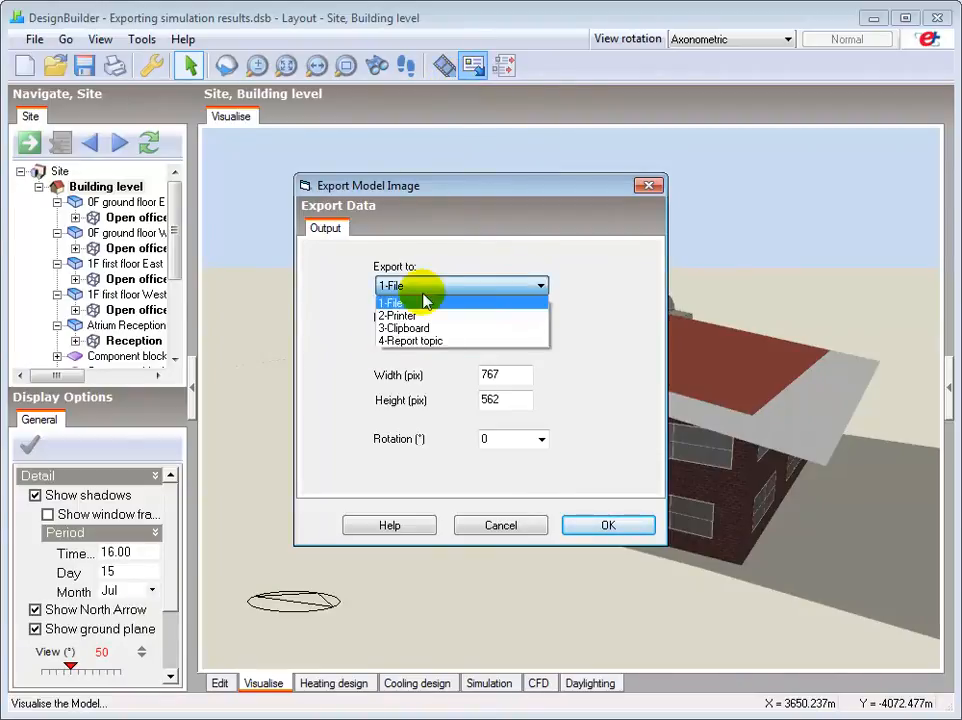
pyautogui.click(419, 327)
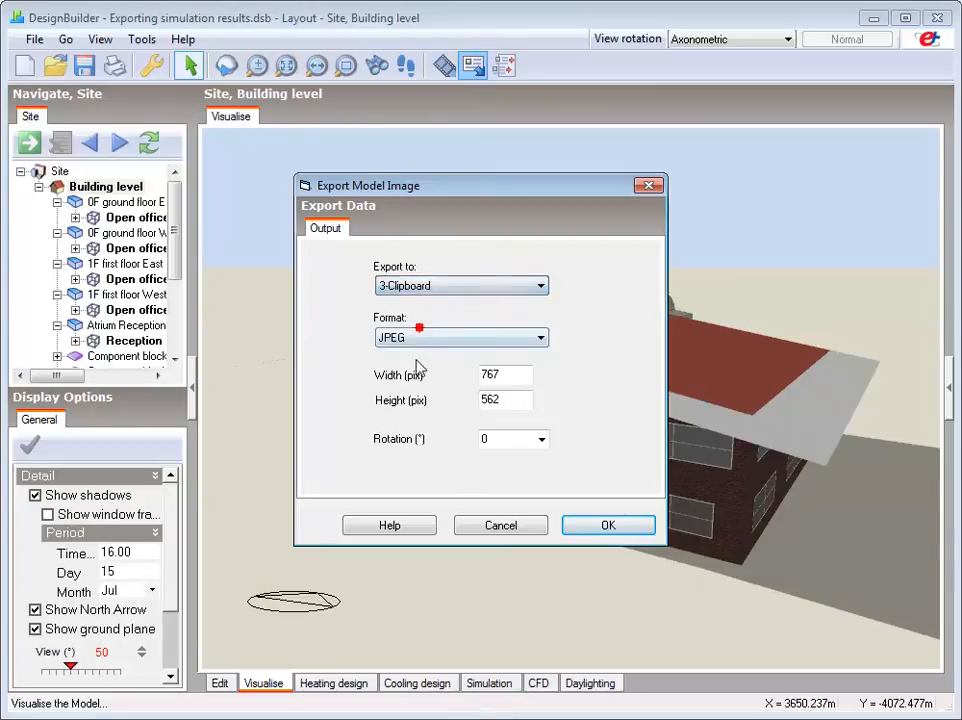
pyautogui.click(584, 524)
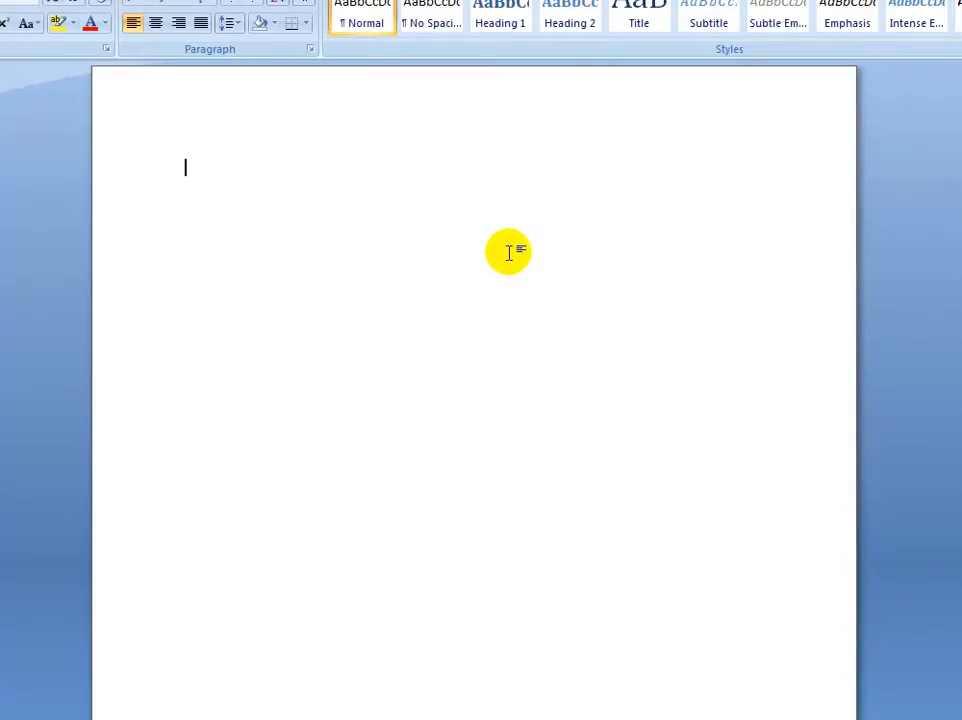
pyautogui.hotkey('ctrl', 'v')
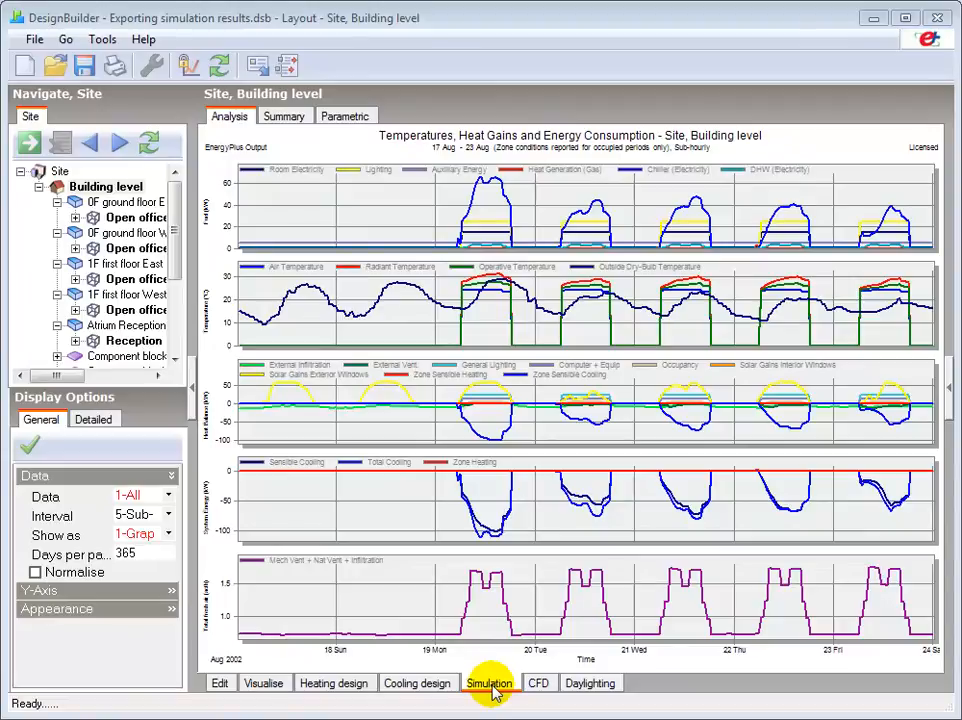
# Show the building's Comfort simulation data as a grid in DesignBuilder
pyautogui.click(170, 497)
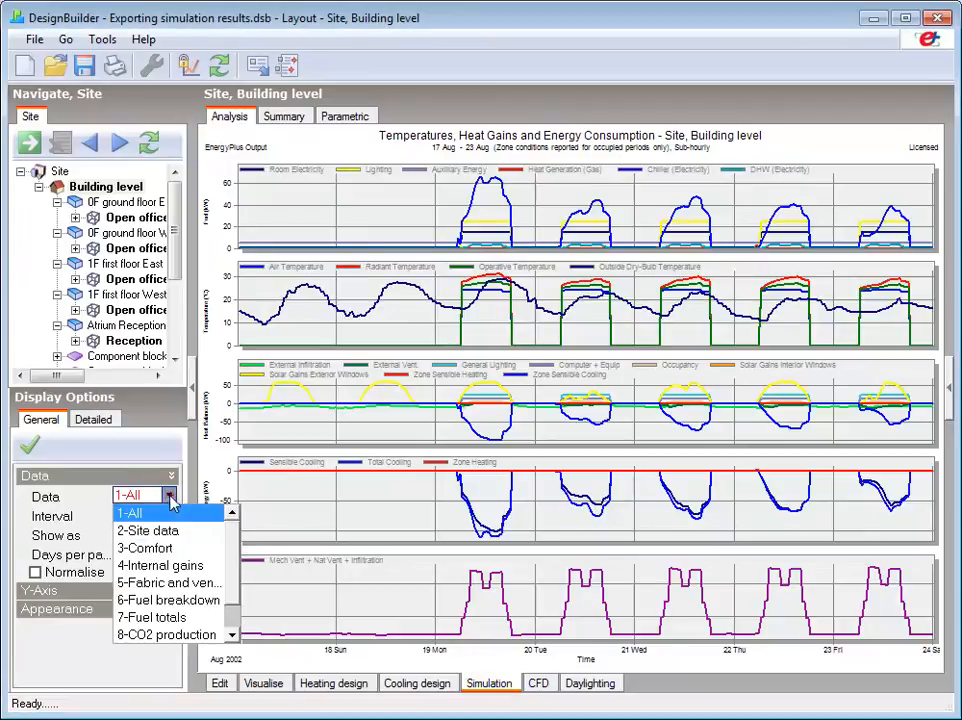
pyautogui.click(150, 546)
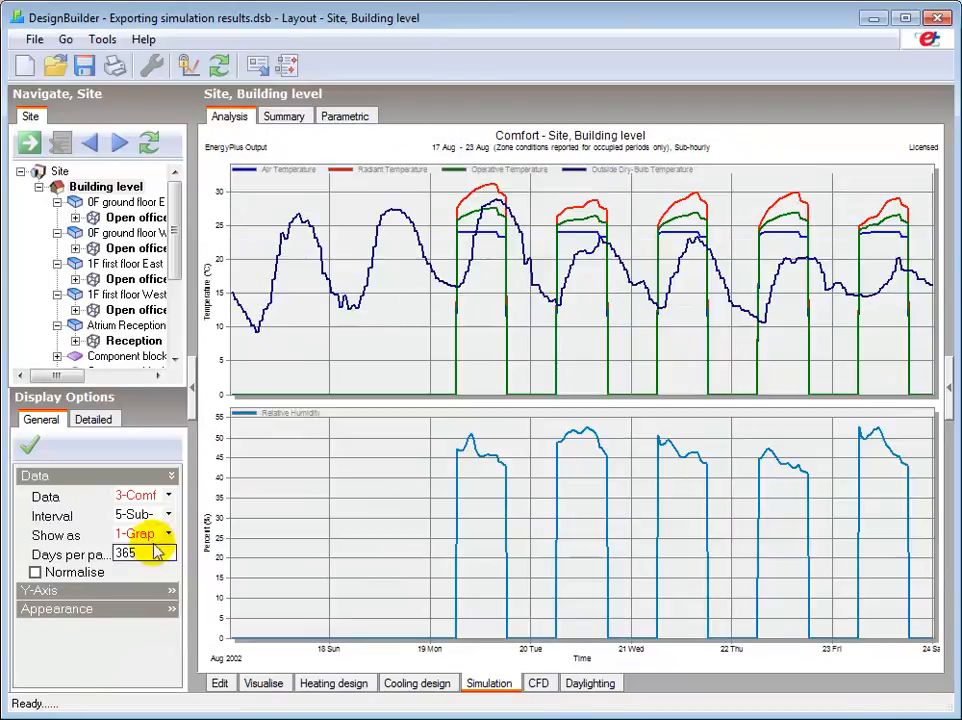
pyautogui.click(167, 535)
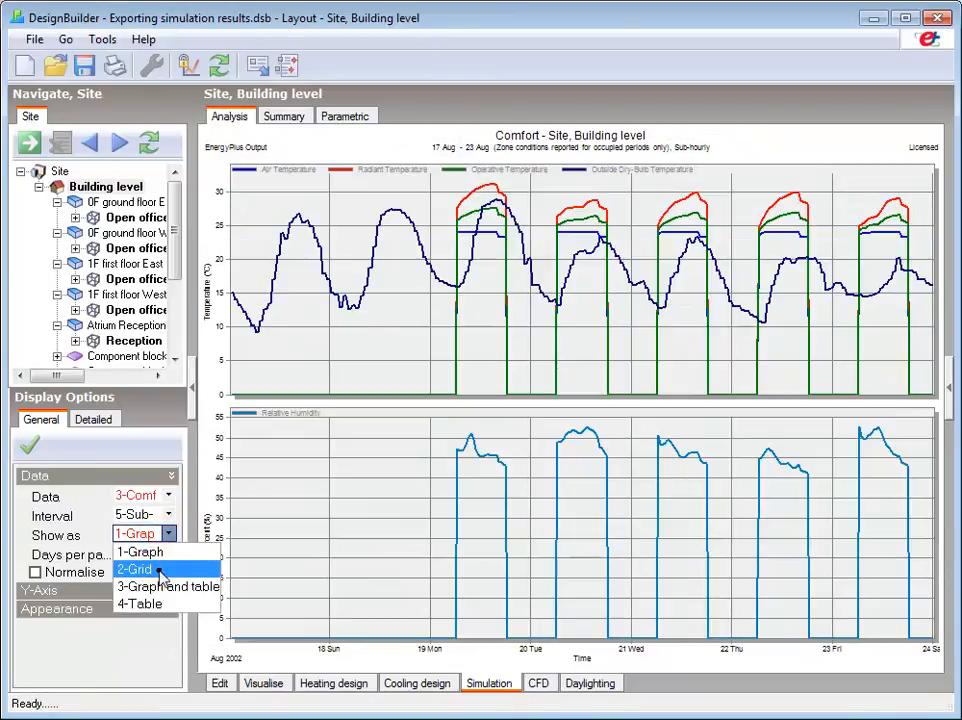
pyautogui.click(159, 570)
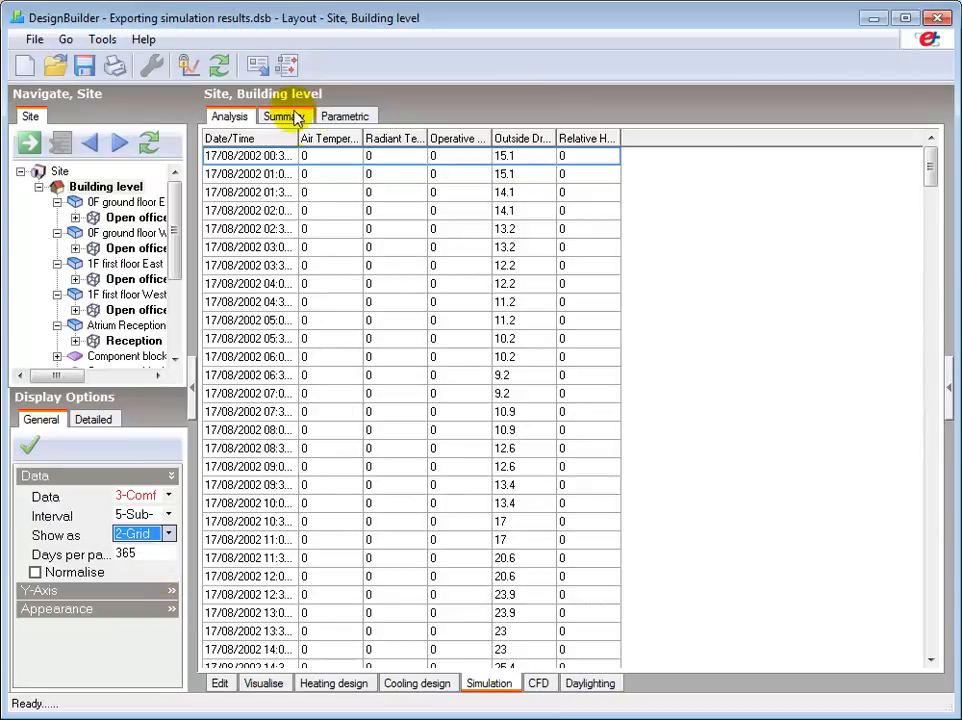
# Export the comfort results grid to a CSV spreadsheet file named "tutorial csv" in the DesignBuilder Data folder and open it
pyautogui.click(258, 66)
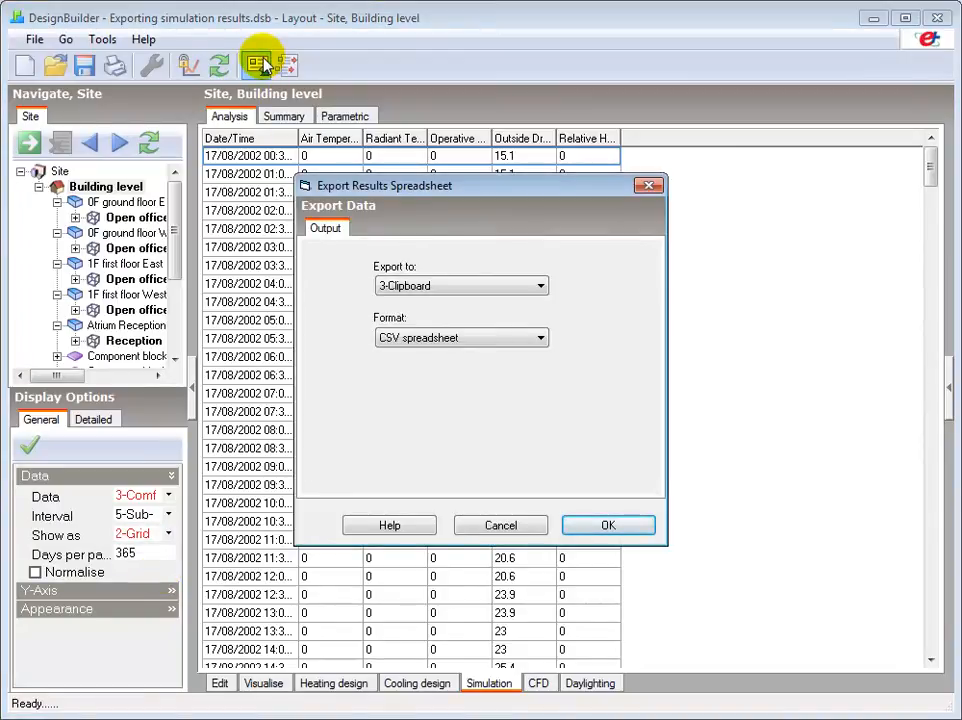
pyautogui.click(405, 287)
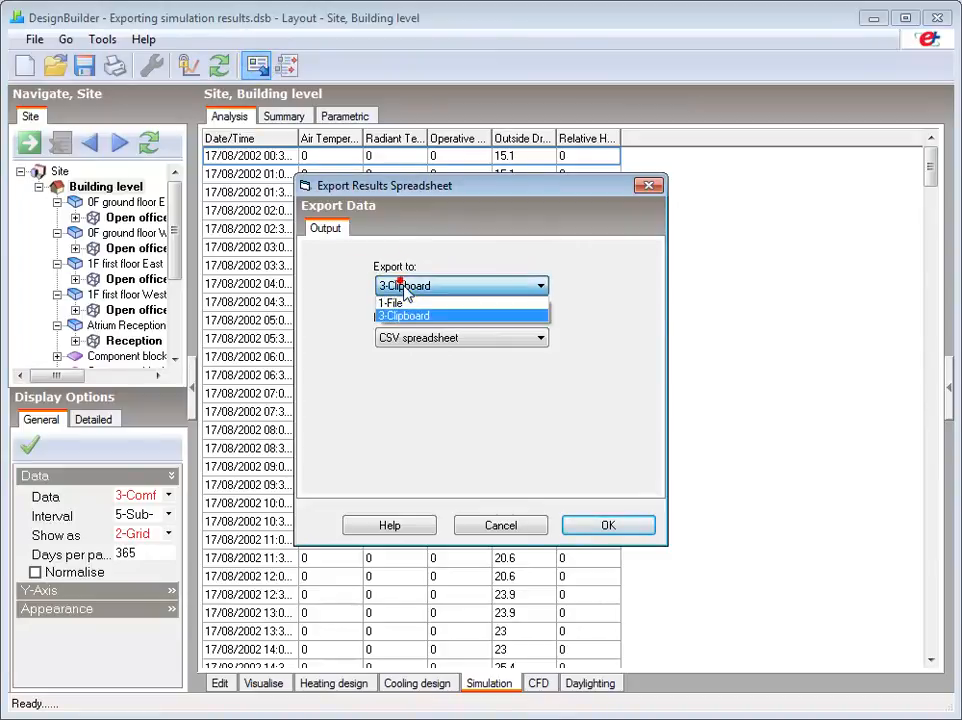
pyautogui.click(405, 288)
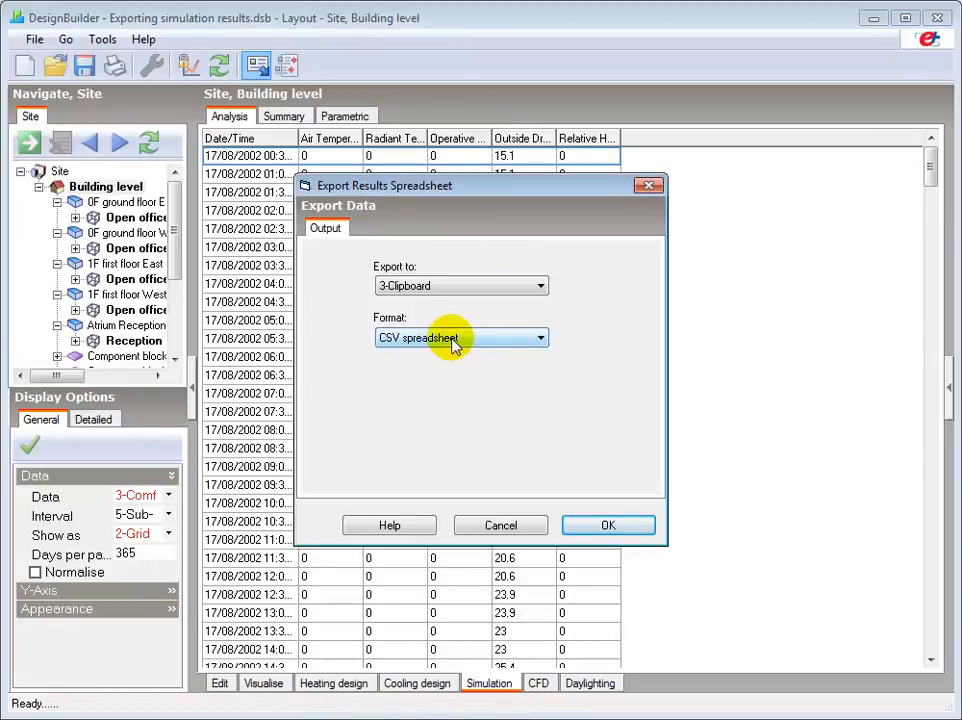
pyautogui.click(410, 288)
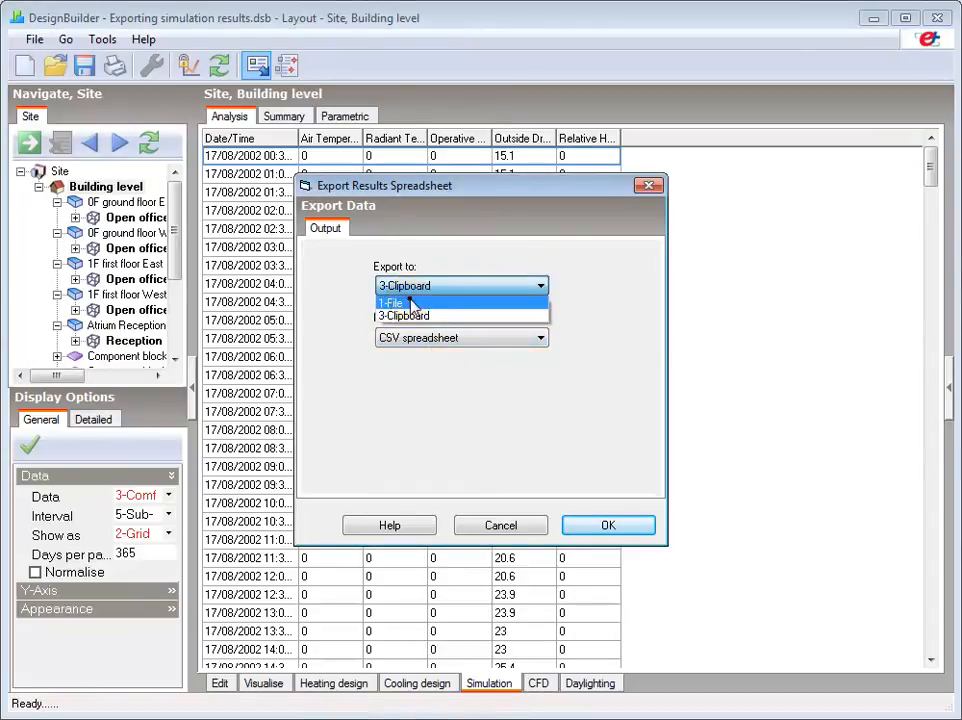
pyautogui.click(405, 303)
pyautogui.click(595, 526)
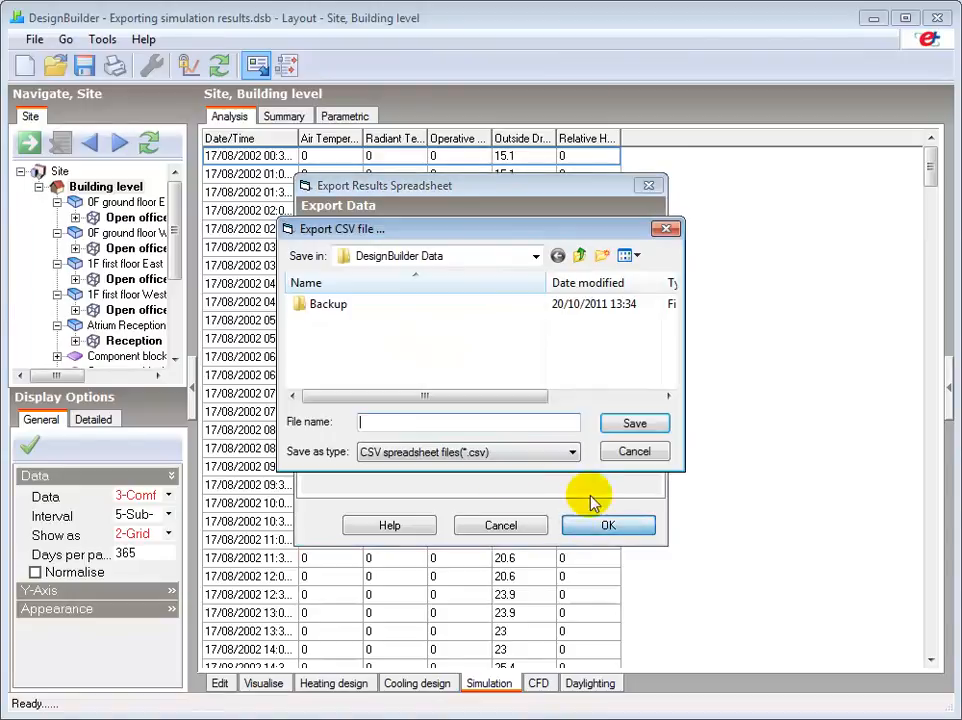
pyautogui.write('tutorial')
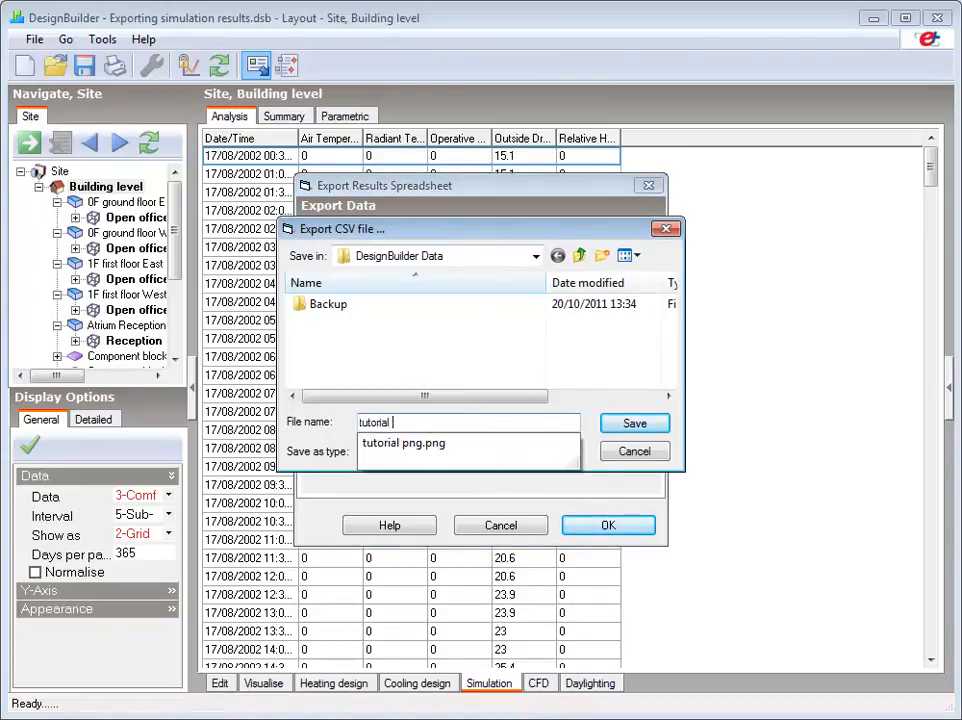
pyautogui.write(' csv')
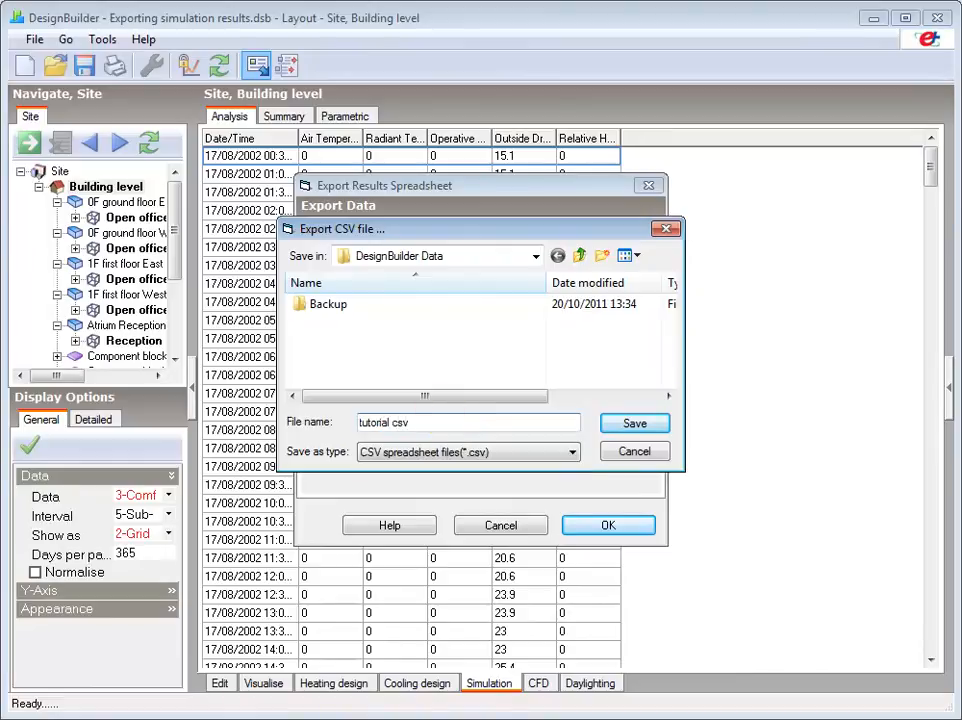
pyautogui.click(632, 425)
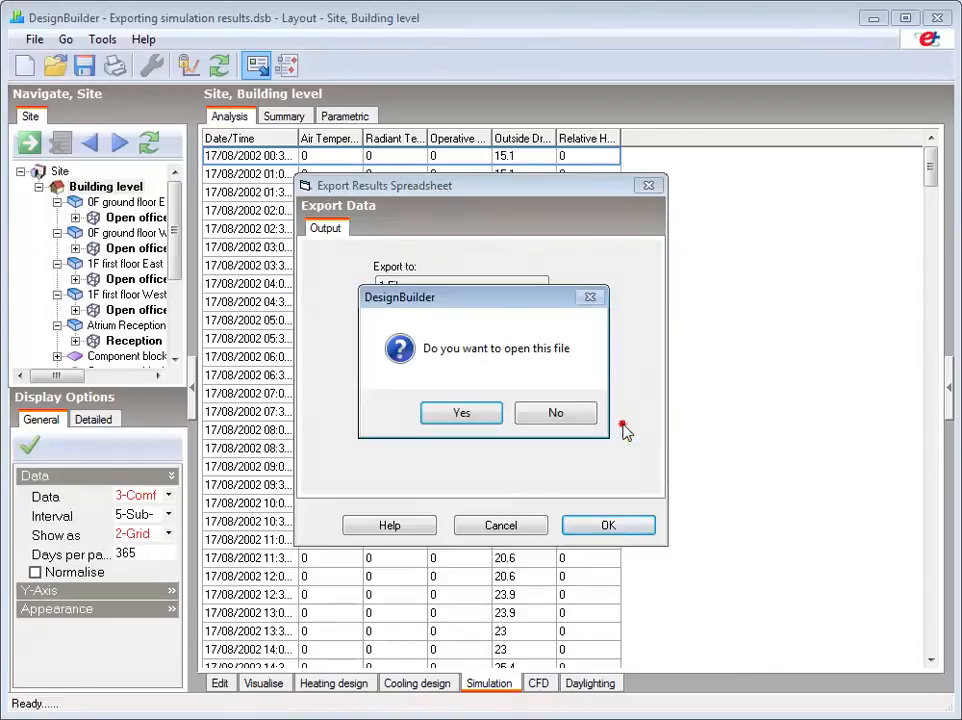
pyautogui.click(445, 412)
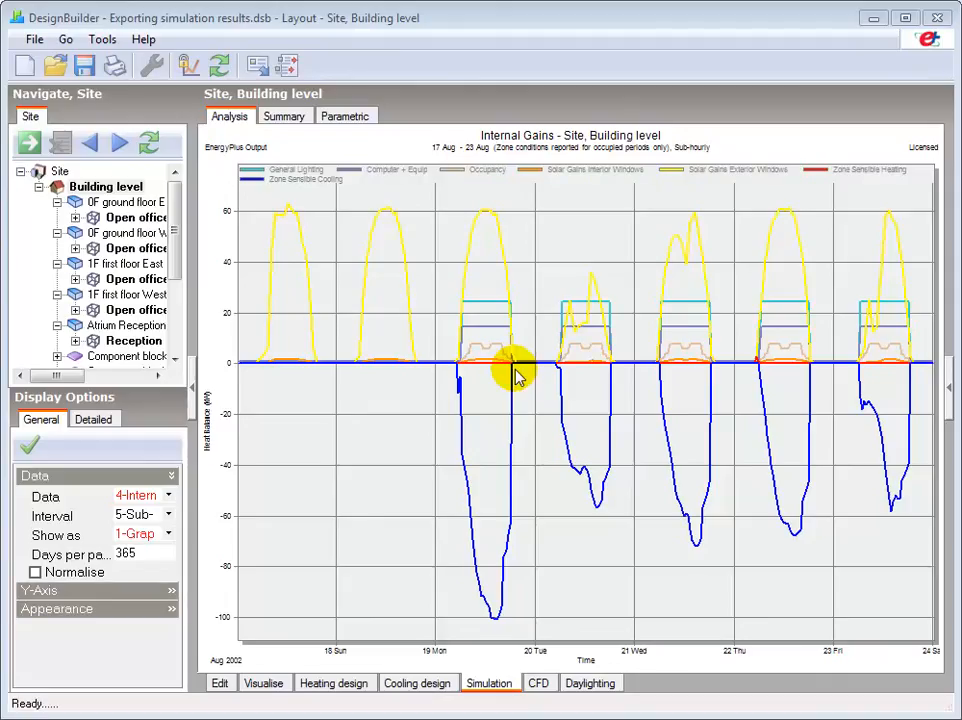
# Set the building's internal gains graph export to Report topic, view its caption and notes options, and close without exporting
pyautogui.click(256, 65)
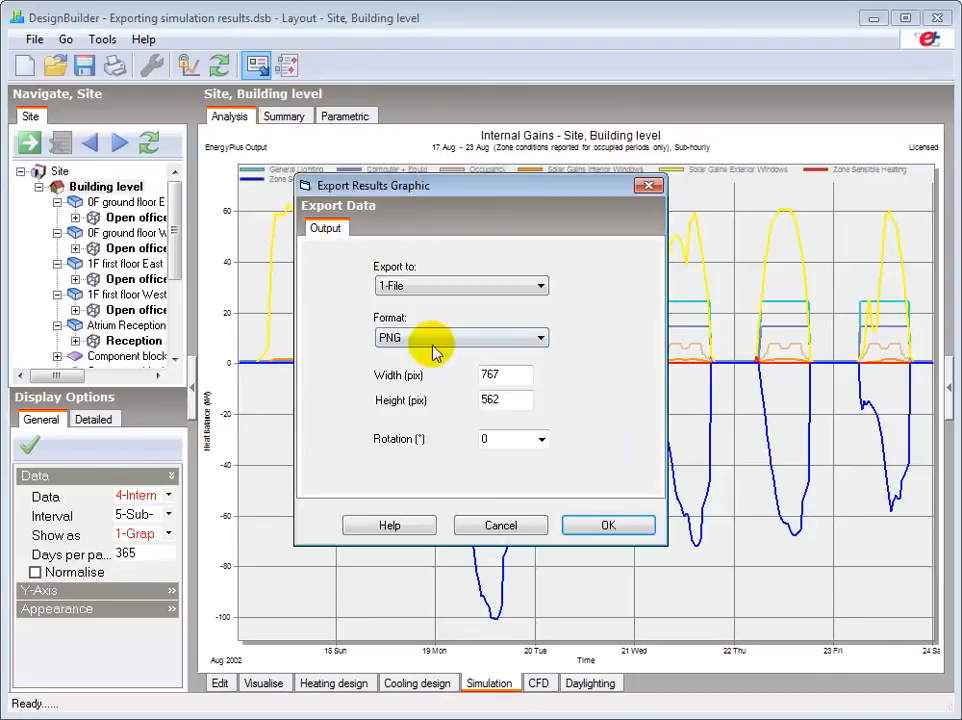
pyautogui.click(433, 285)
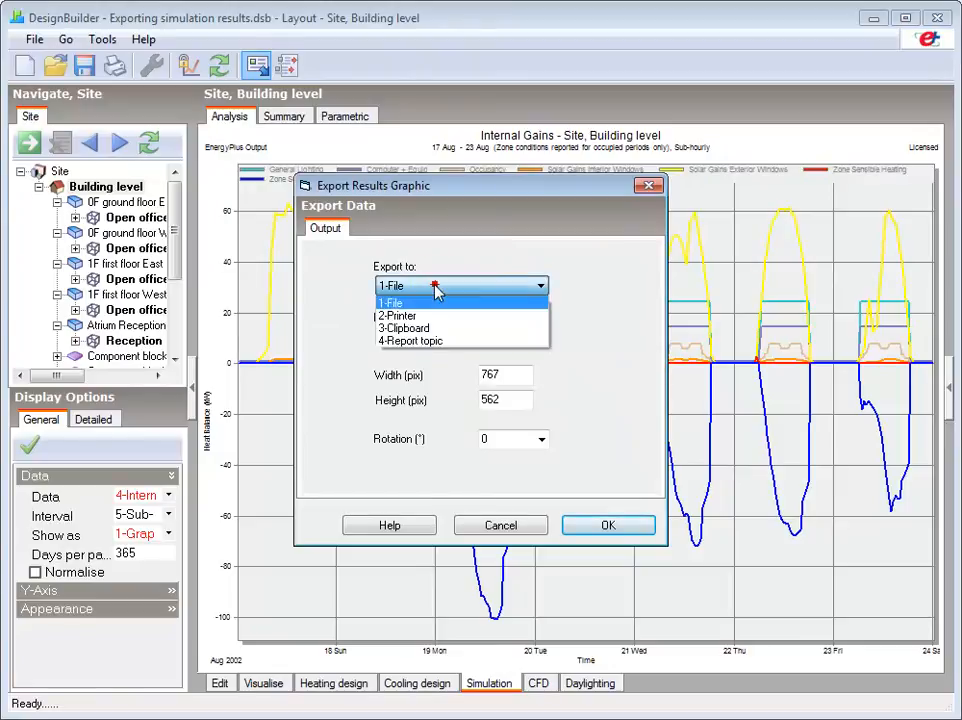
pyautogui.click(428, 339)
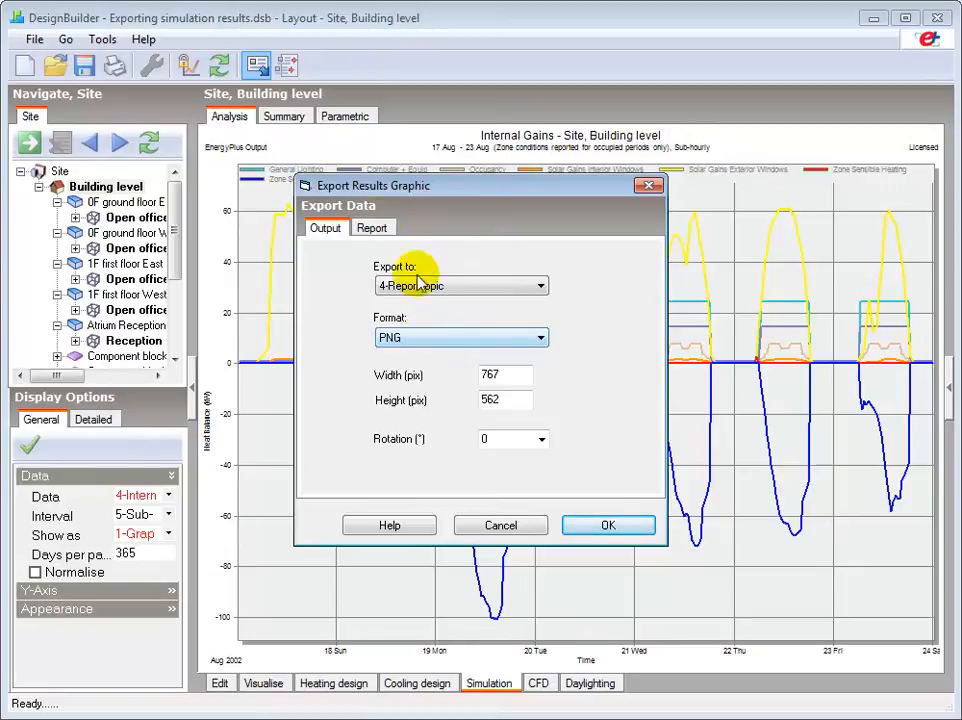
pyautogui.click(373, 231)
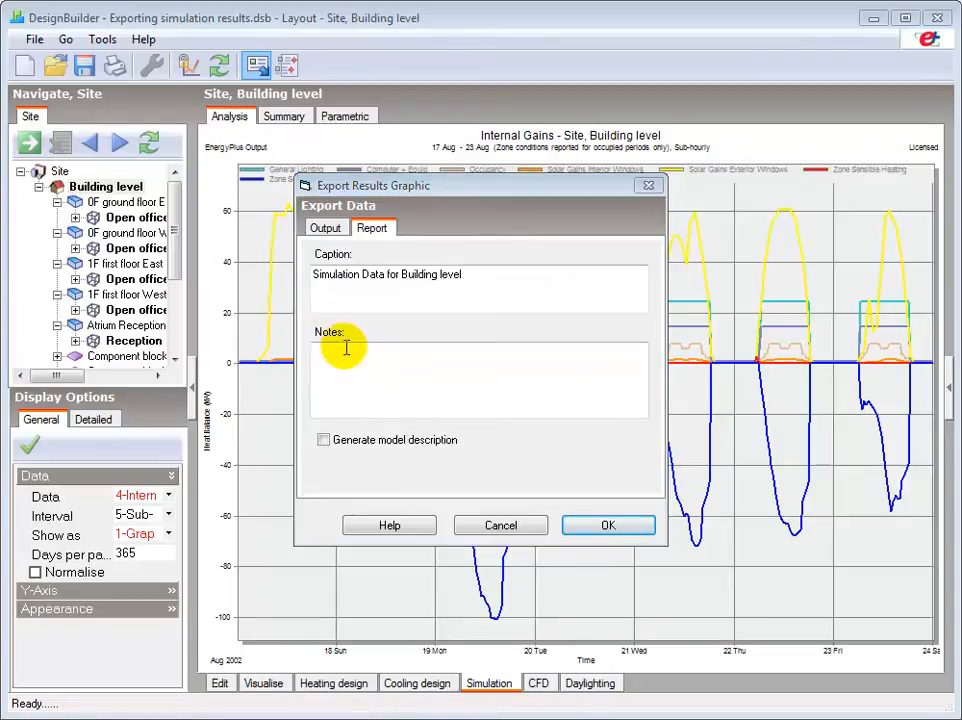
pyautogui.click(490, 532)
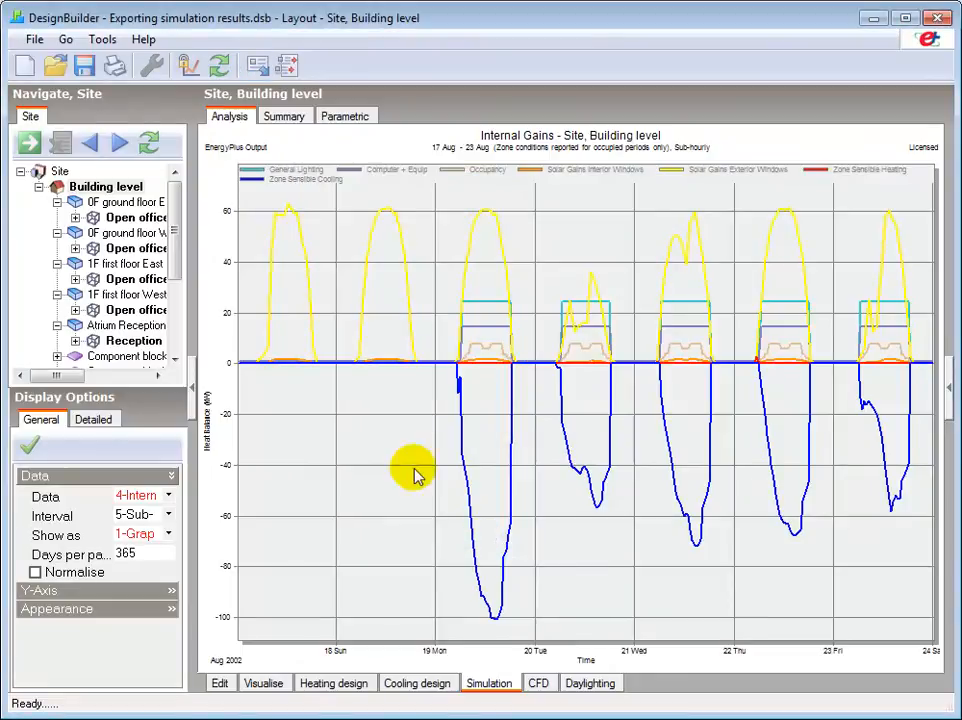
# Export the 0F ground floor East open office's internal gains graph as a report topic with caption "Iteration 1" and notes "Base model"
pyautogui.click(140, 218)
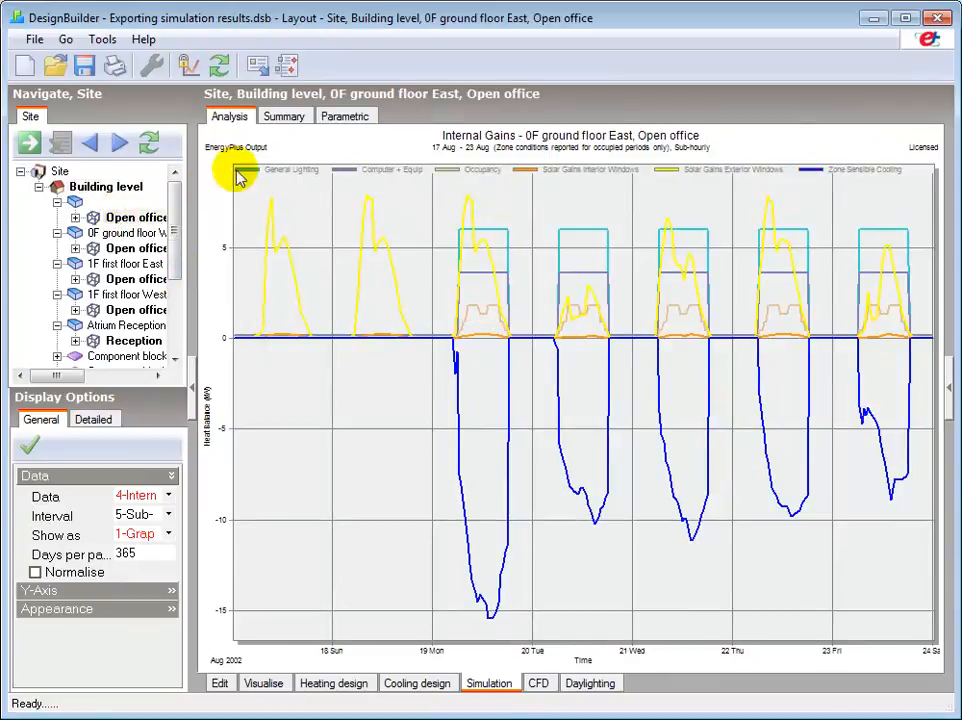
pyautogui.click(257, 66)
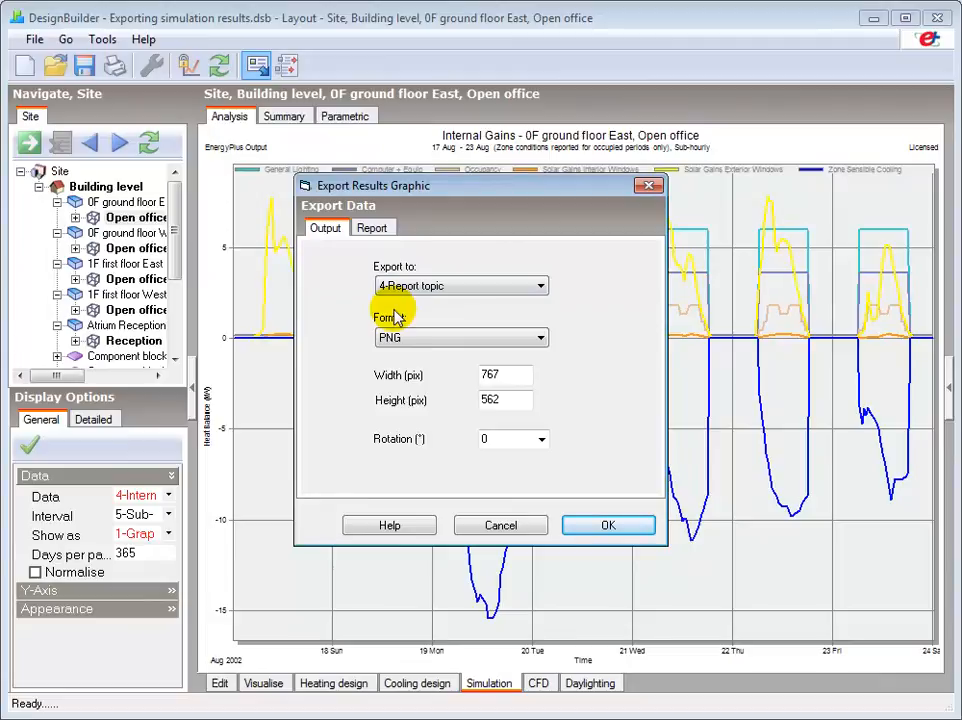
pyautogui.click(370, 230)
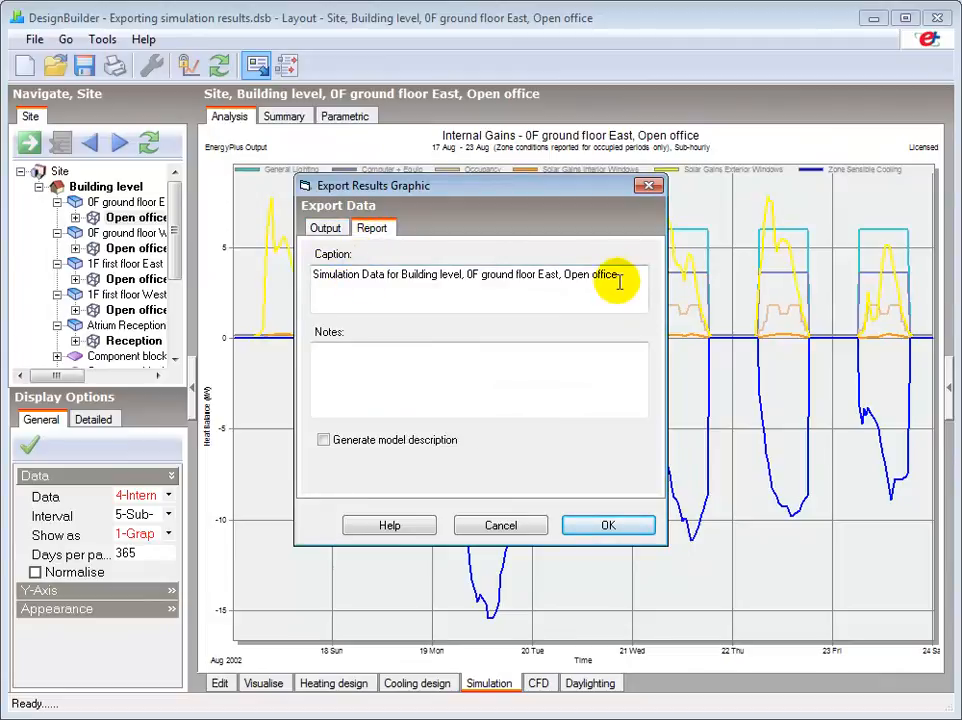
pyautogui.moveTo(626, 278); pyautogui.dragTo(297, 278)
pyautogui.write('Itera')
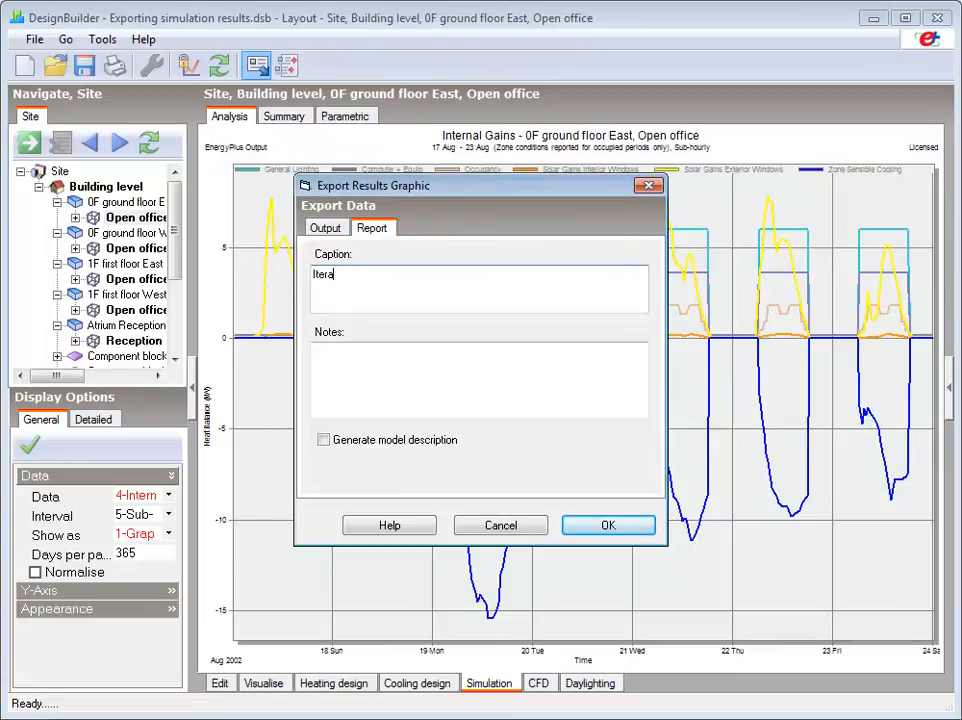
pyautogui.write('tion')
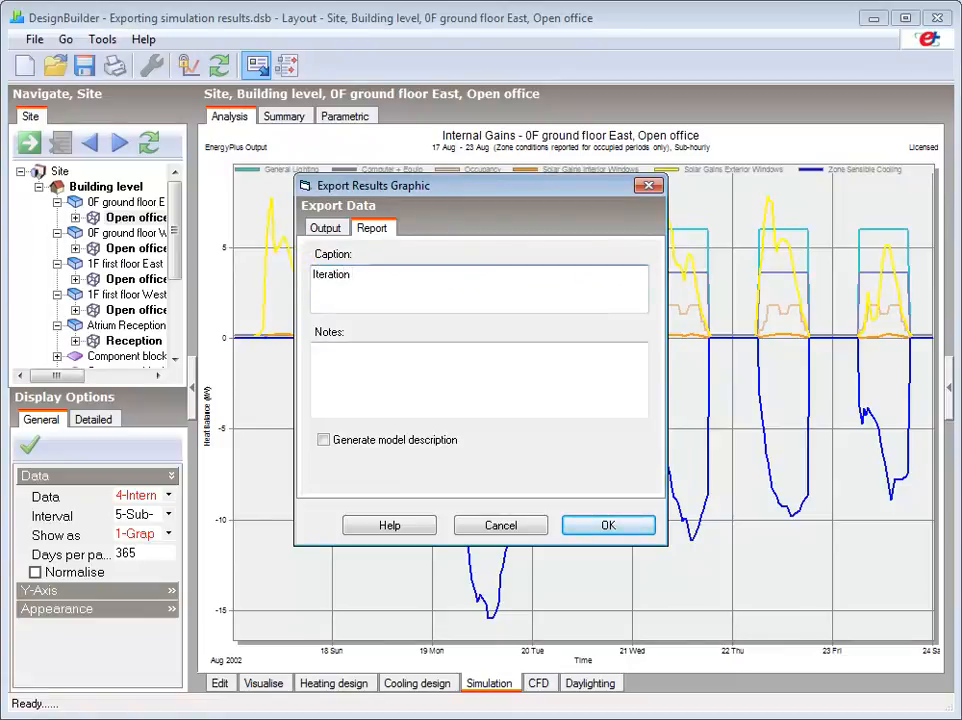
pyautogui.write(' 1')
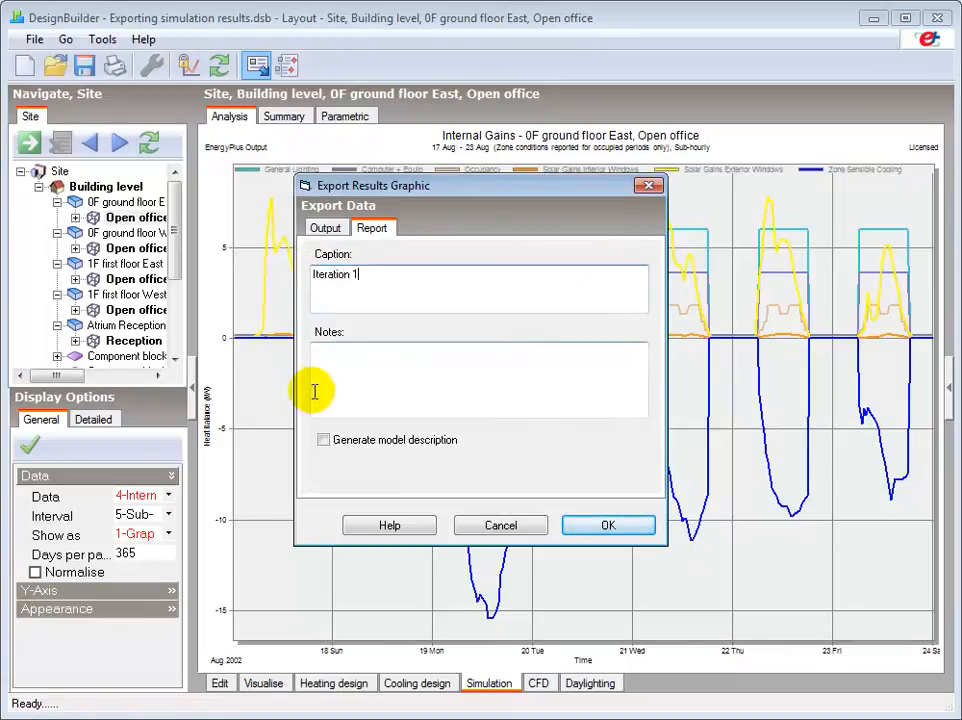
pyautogui.click(362, 364)
pyautogui.write('Base')
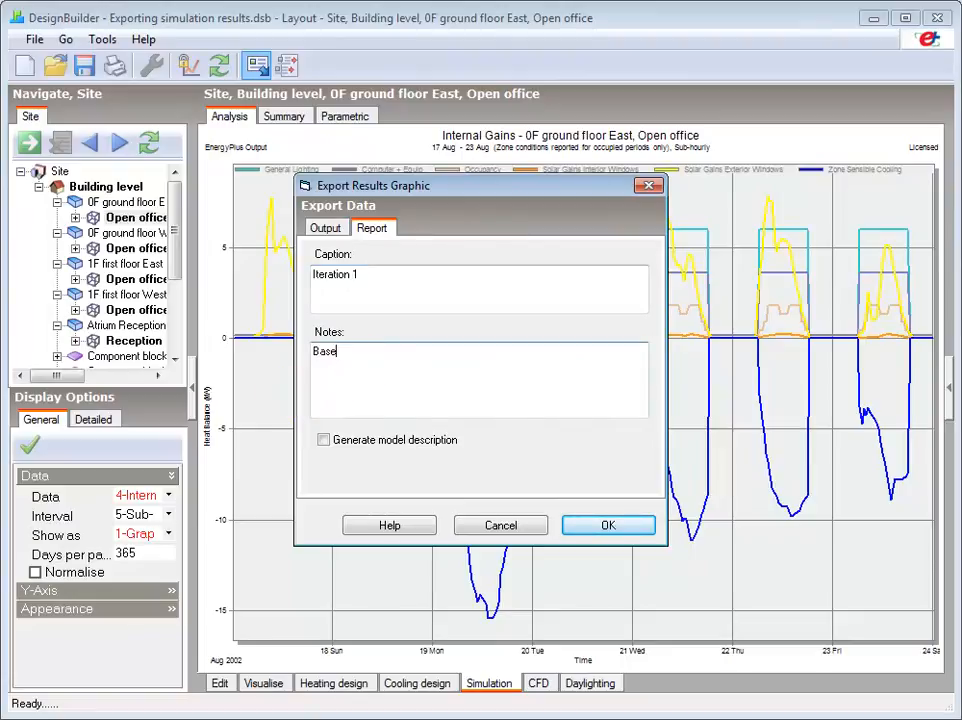
pyautogui.write(' model')
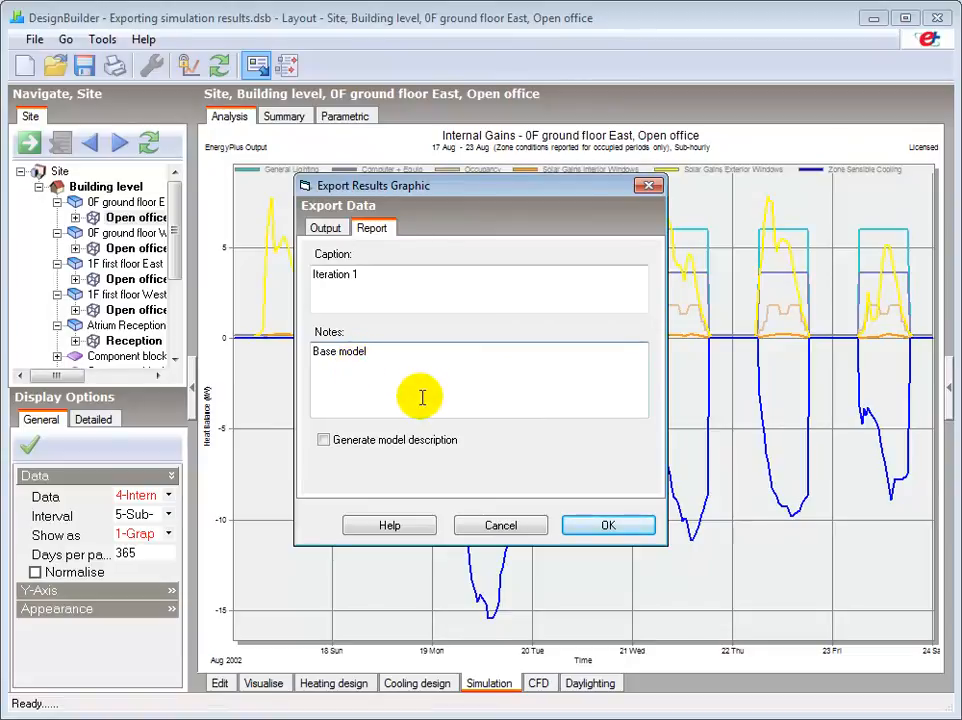
pyautogui.click(609, 528)
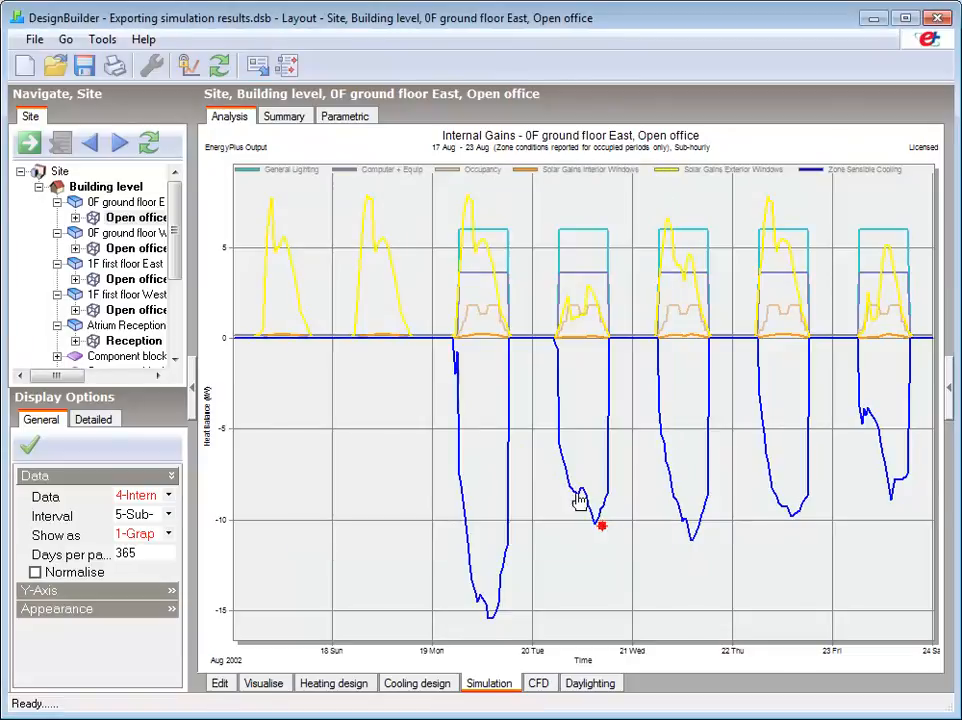
# Review the Iteration 1 topic and layout options in the report compiler, and leave without compiling
pyautogui.click(288, 72)
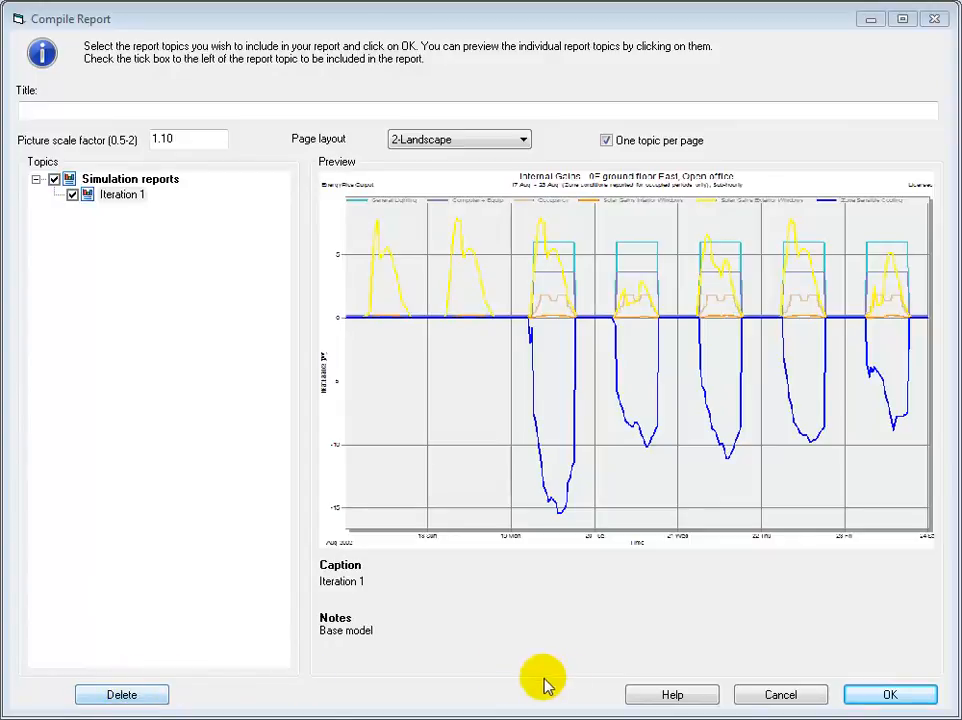
pyautogui.click(781, 695)
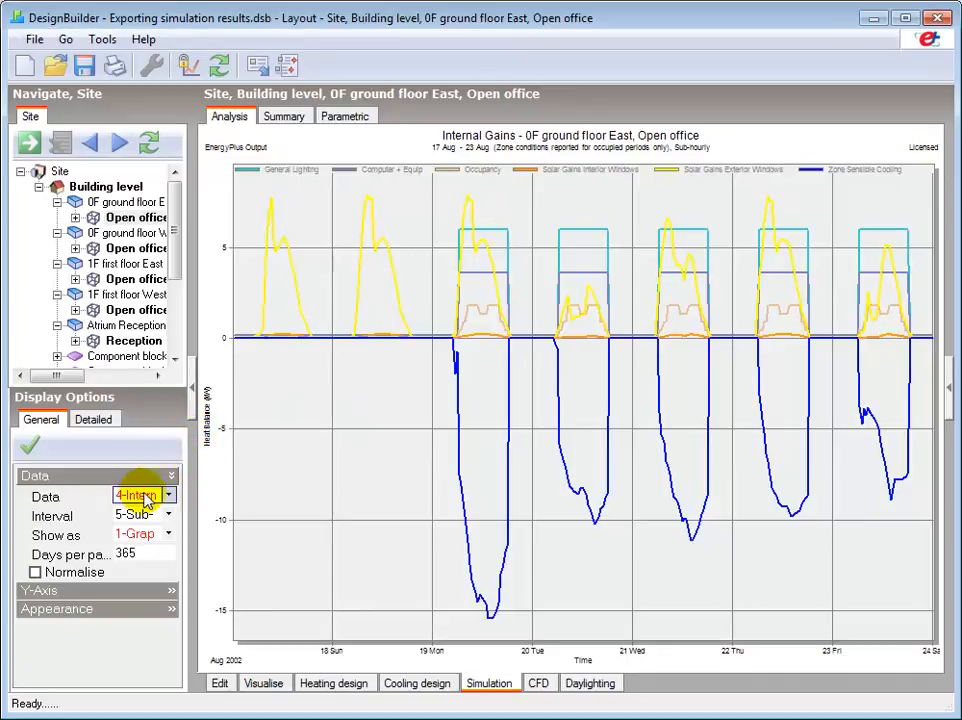
# Lock the minimum and maximum of the internal gains graph's Y-axis
pyautogui.click(88, 590)
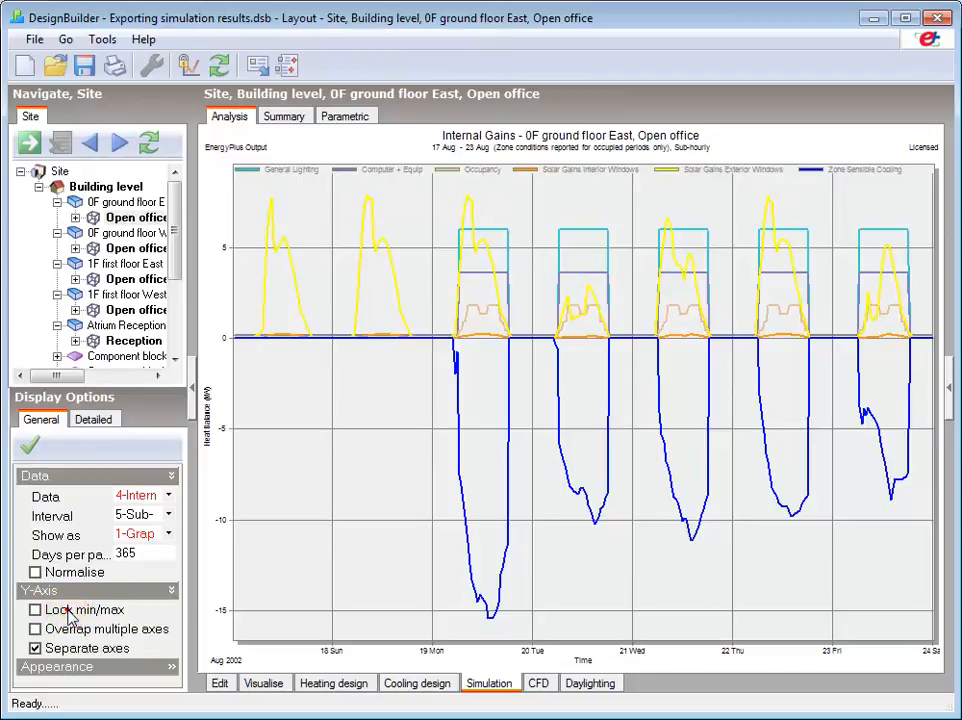
pyautogui.click(70, 614)
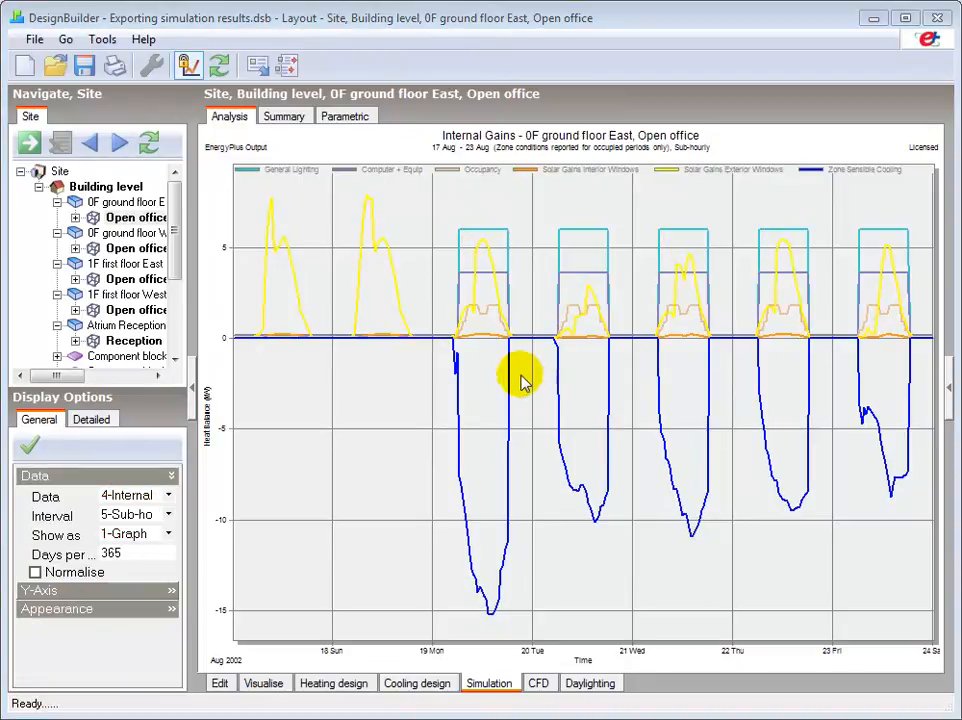
# Export the open office's internal gains graph as a PNG report topic with caption "Iteration 2" and notes "External window blinds"
pyautogui.click(257, 66)
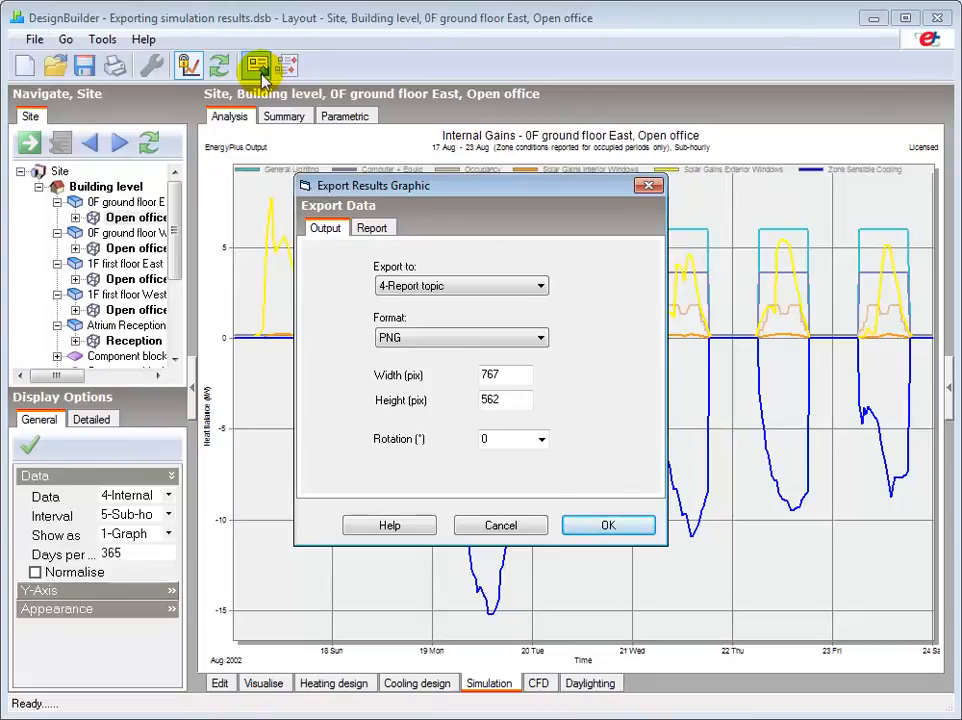
pyautogui.click(374, 231)
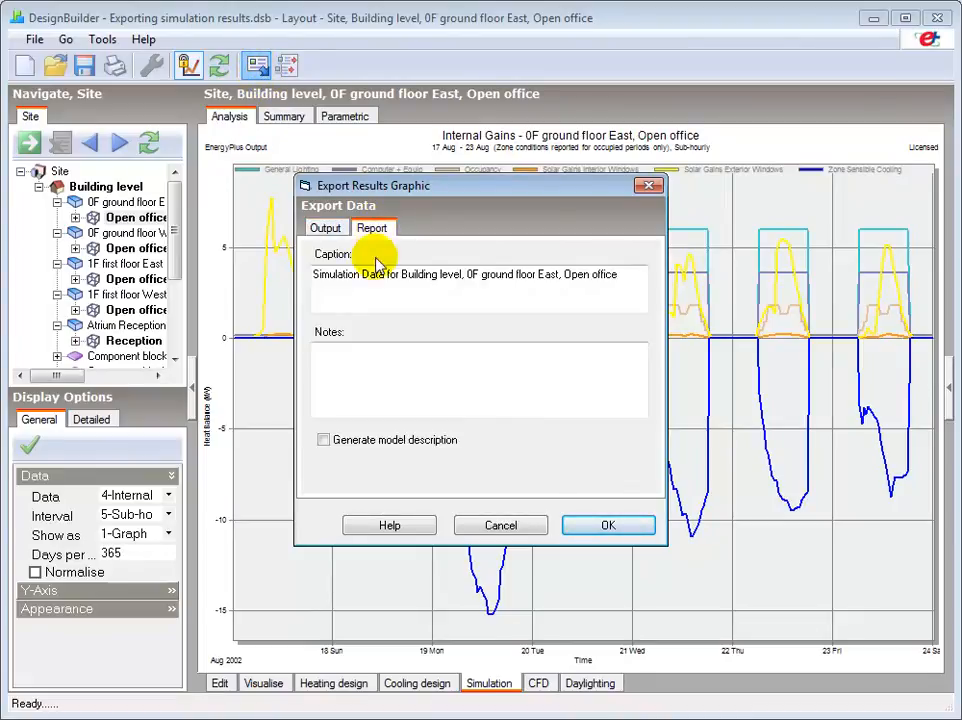
pyautogui.moveTo(612, 275); pyautogui.dragTo(310, 274)
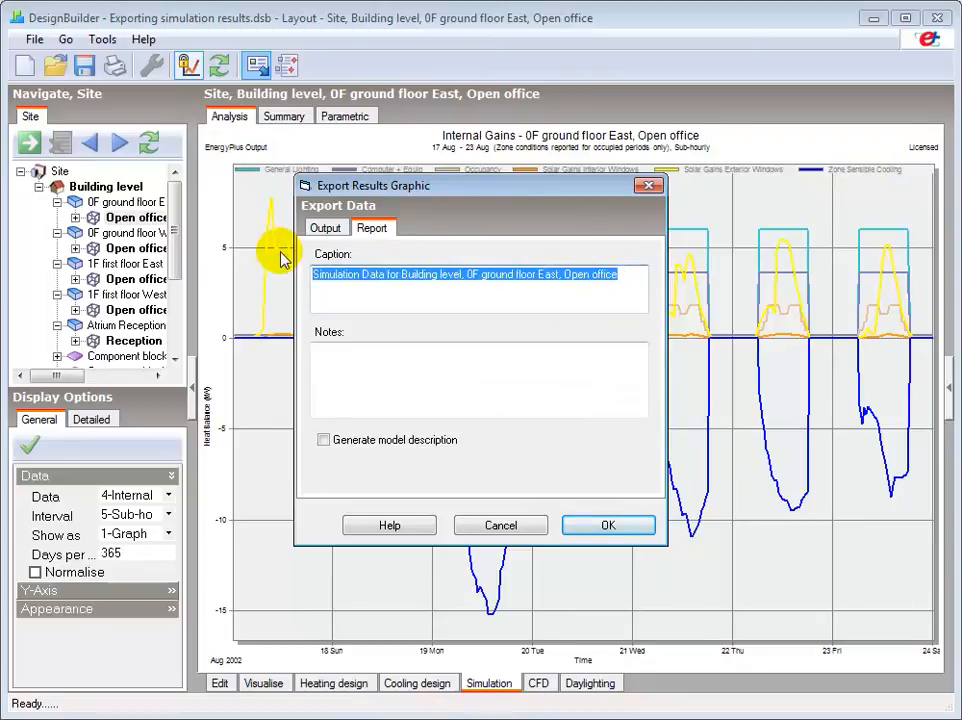
pyautogui.write('Iteration ')
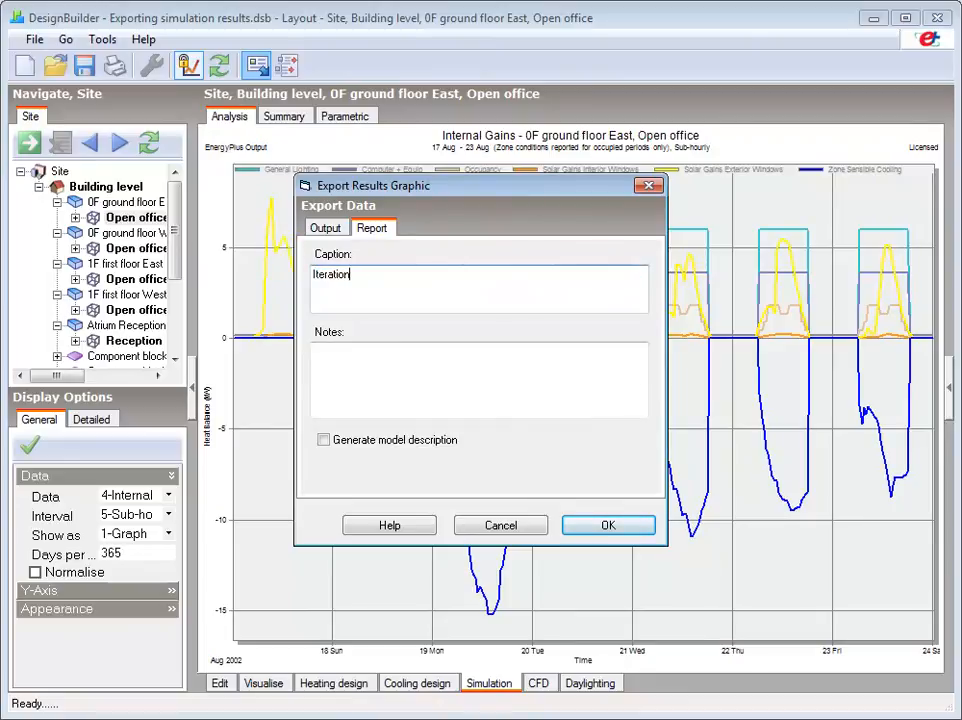
pyautogui.write('2')
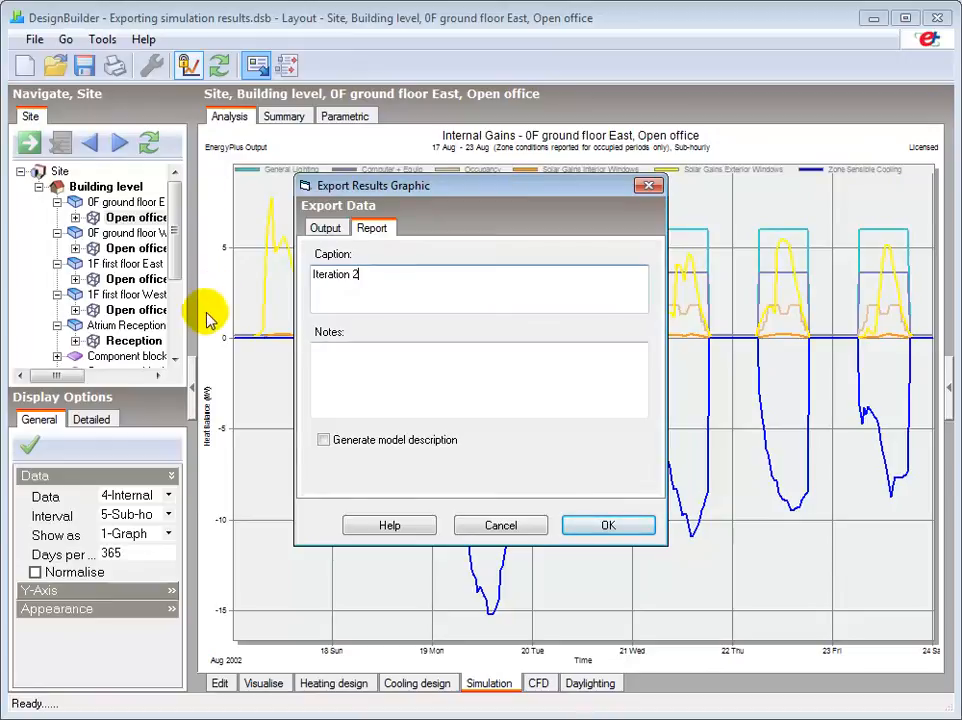
pyautogui.click(355, 353)
pyautogui.write('E')
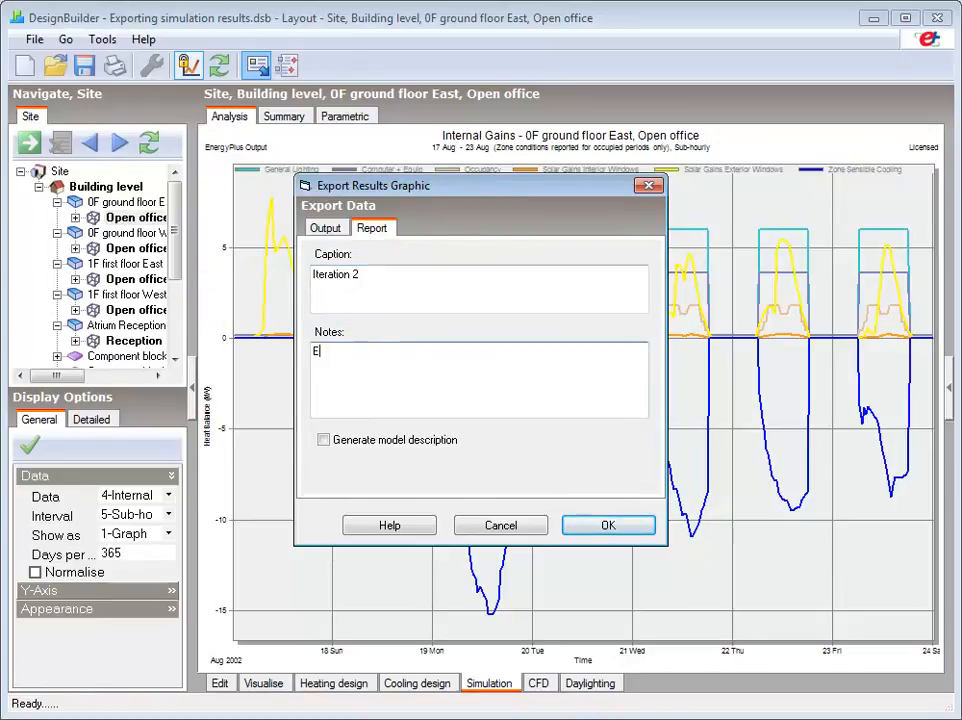
pyautogui.write('xternal window blinds')
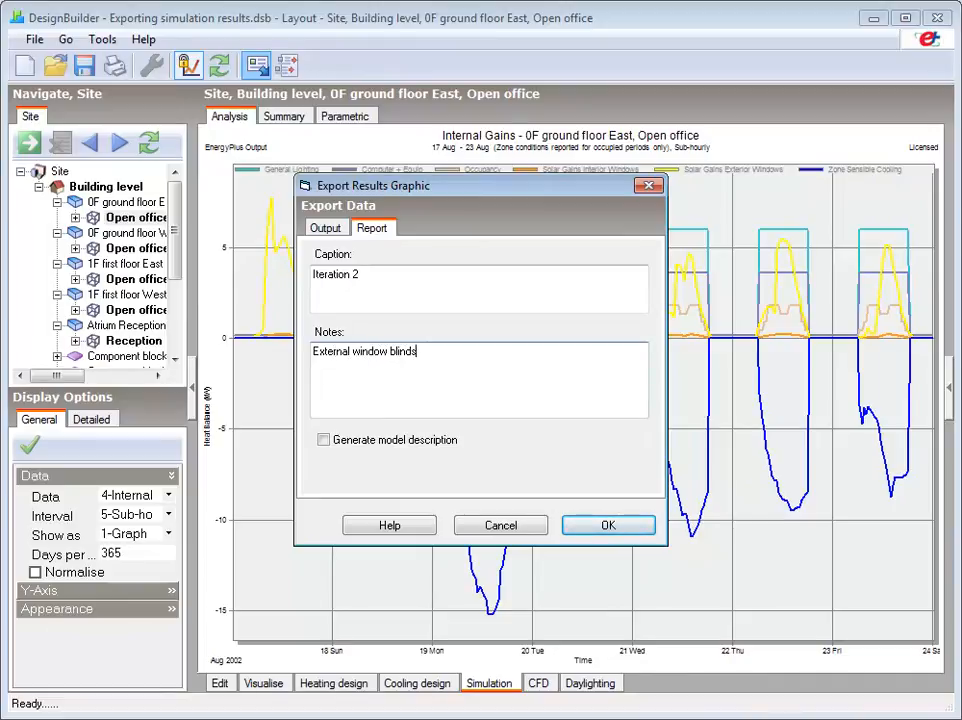
pyautogui.click(606, 527)
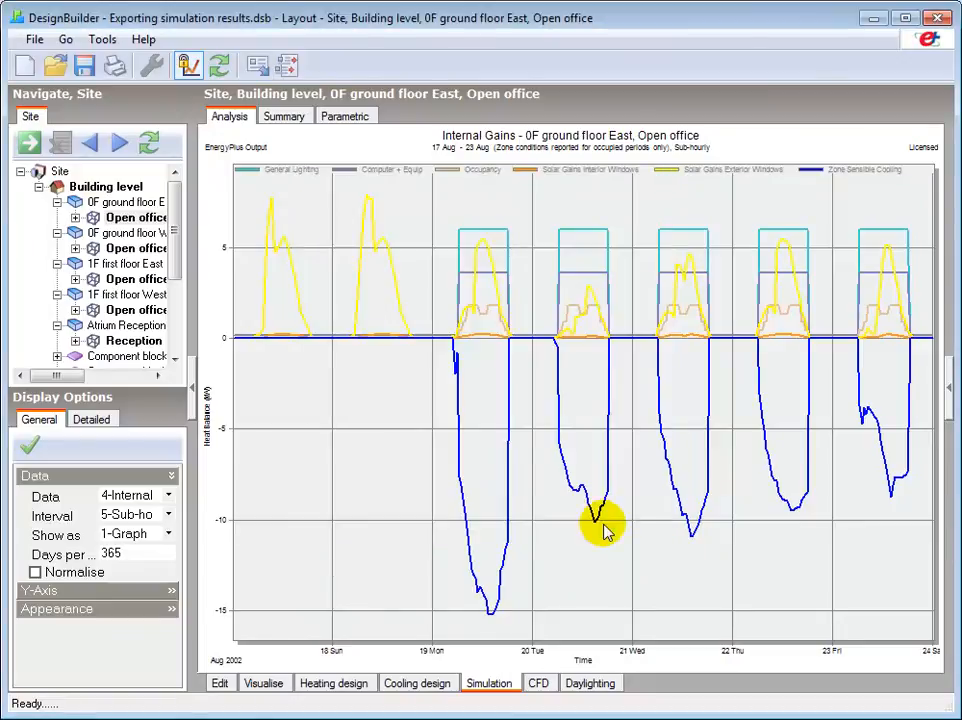
# Open the report compiler and compare the previews of the Iteration 1 and Iteration 2 topics
pyautogui.click(291, 78)
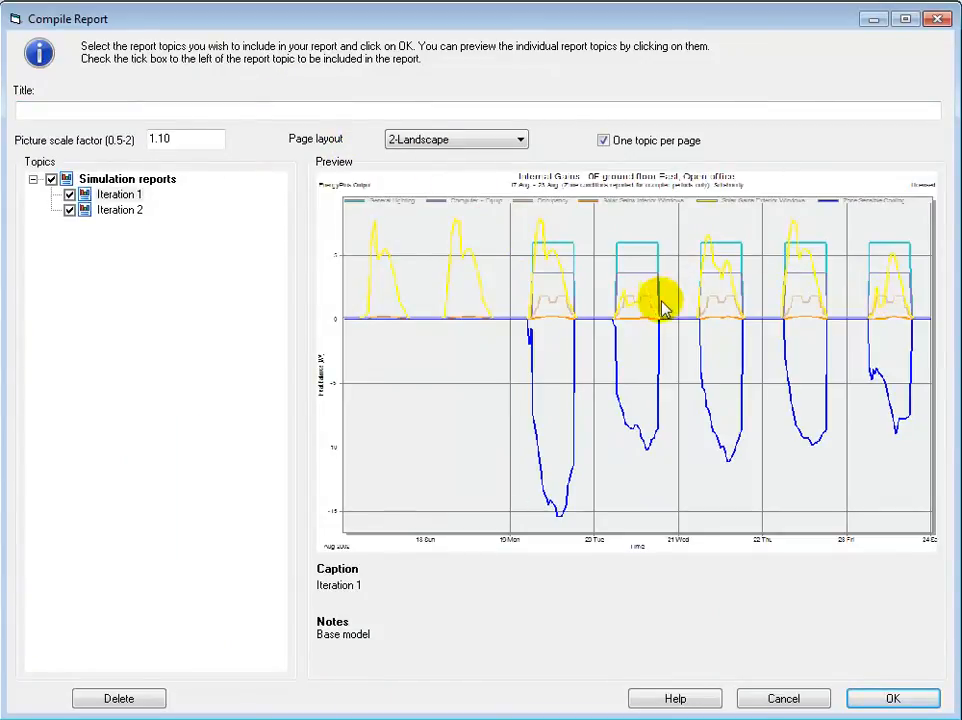
pyautogui.click(118, 212)
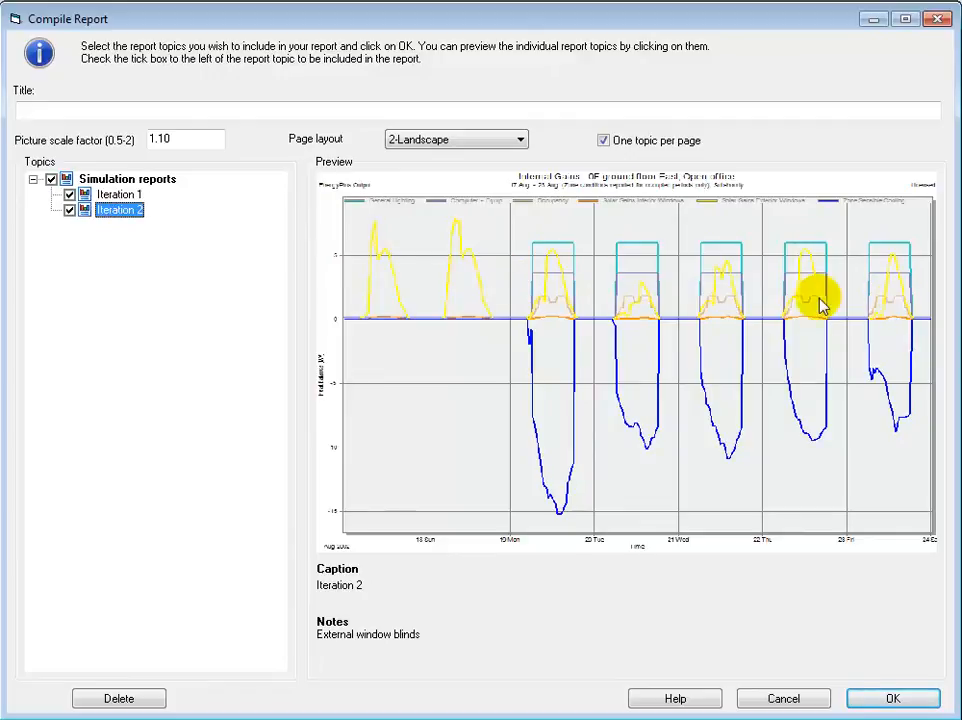
pyautogui.click(124, 195)
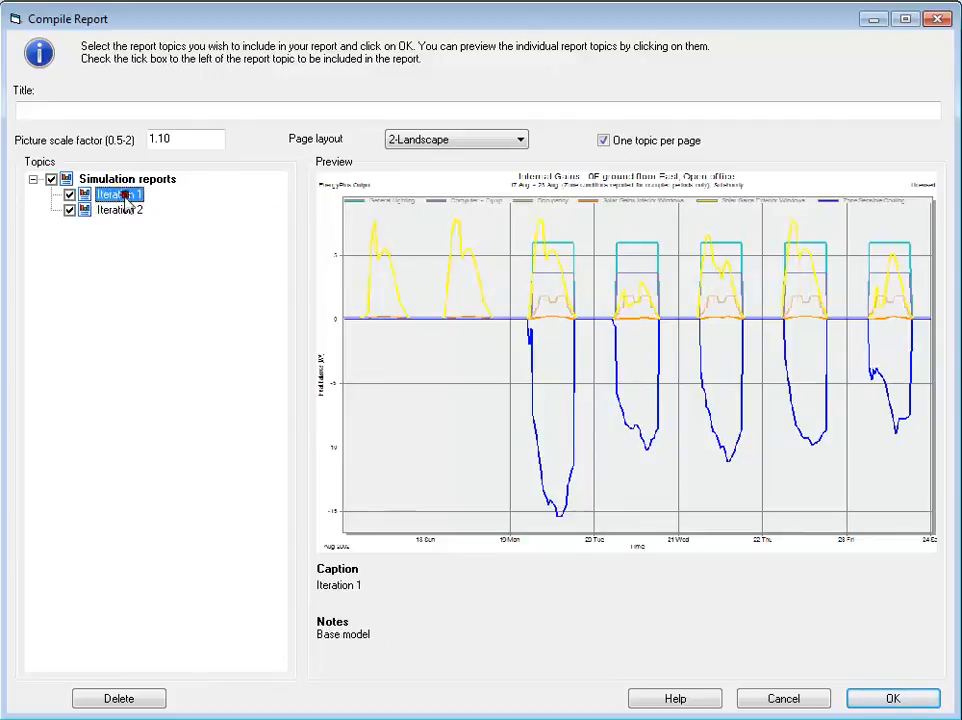
pyautogui.click(120, 213)
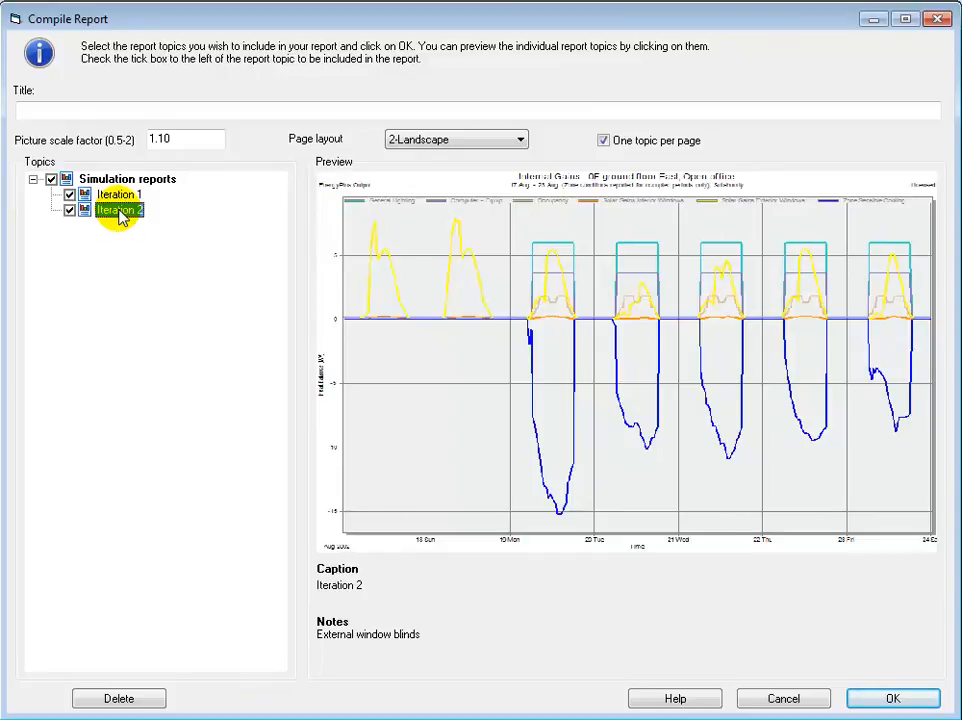
# Title the report "Tutorial" and include both the Iteration 1 and Iteration 2 topics
pyautogui.click(69, 110)
pyautogui.click(69, 110)
pyautogui.write('T')
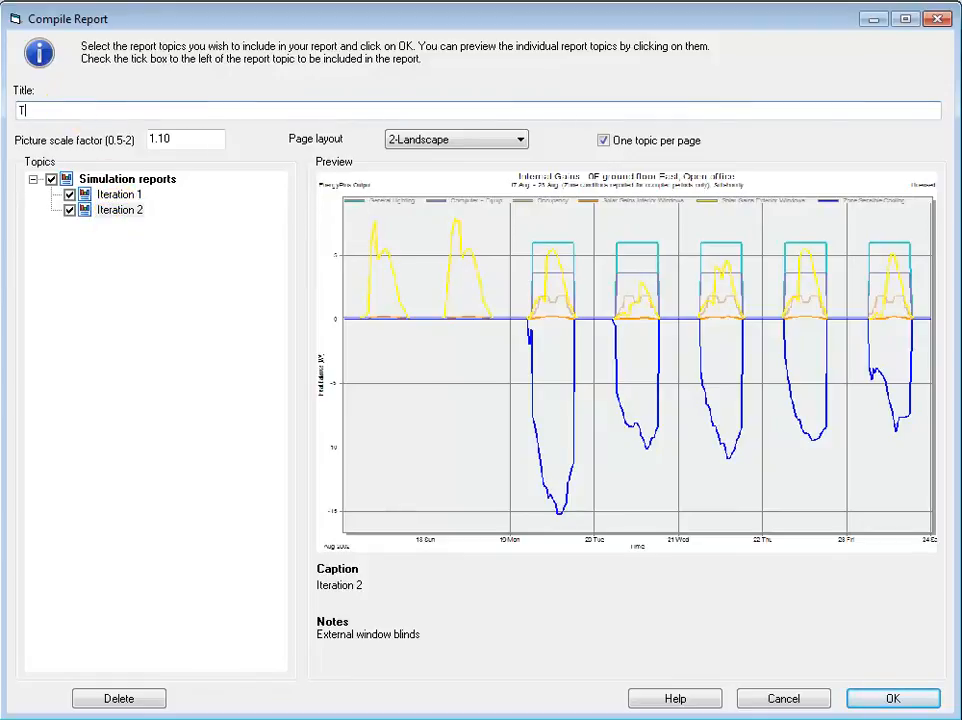
pyautogui.write('utorial')
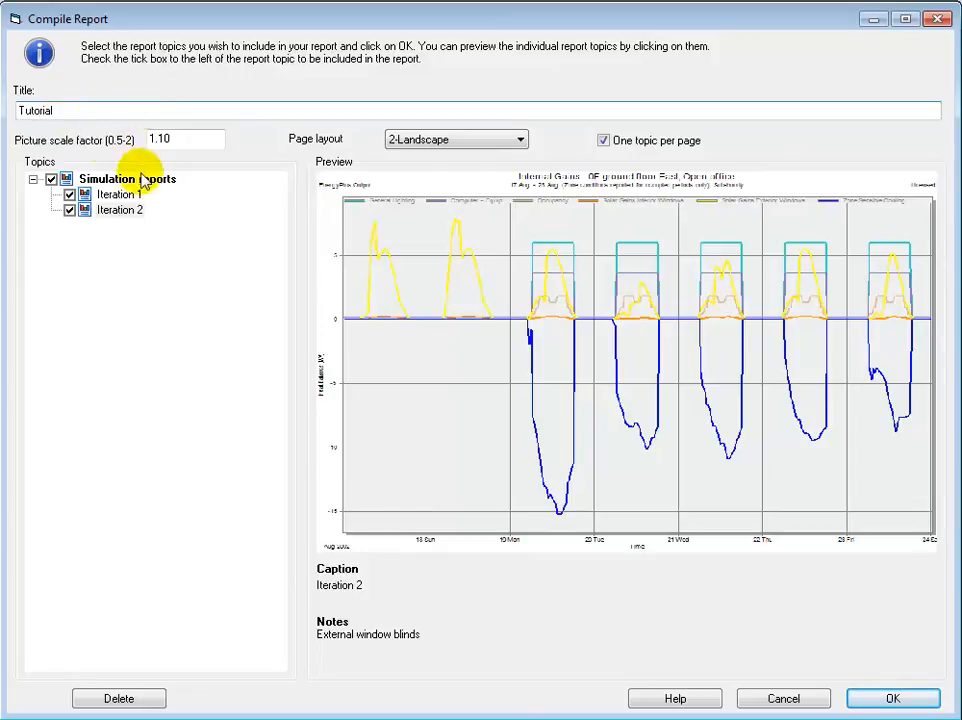
pyautogui.click(71, 209)
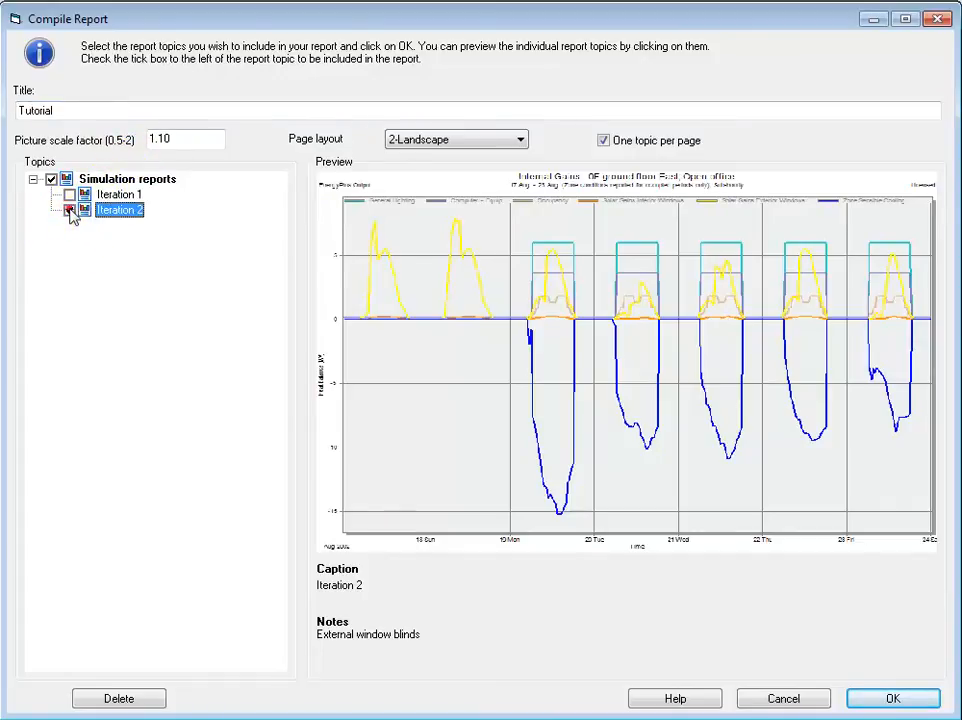
pyautogui.click(70, 209)
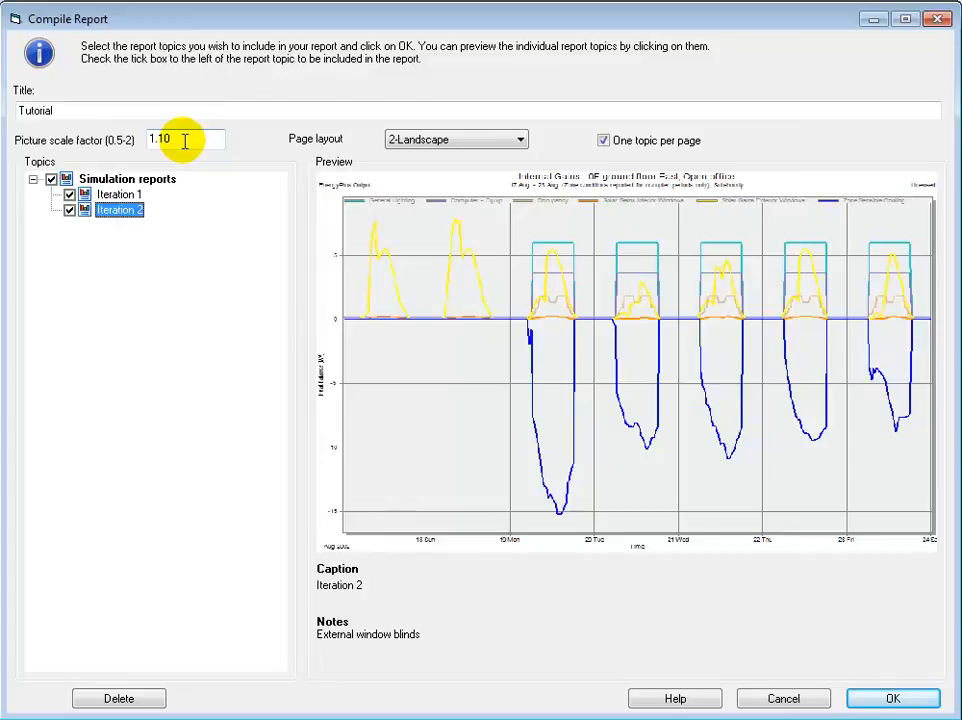
# Set the report's page layout to Portrait and compile it with one topic per page
pyautogui.click(419, 146)
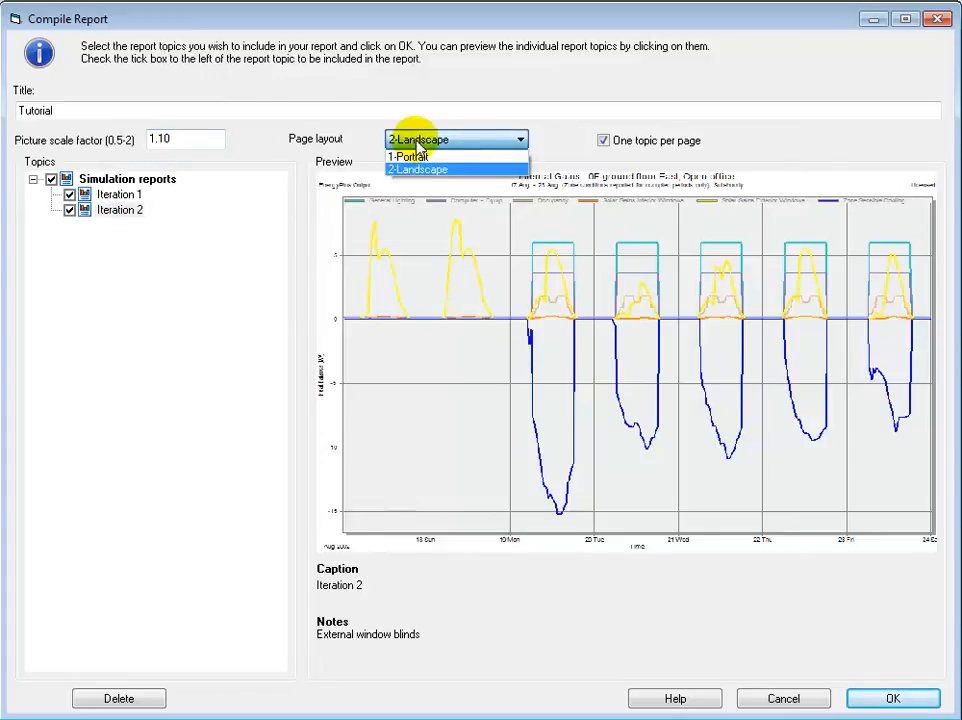
pyautogui.click(419, 146)
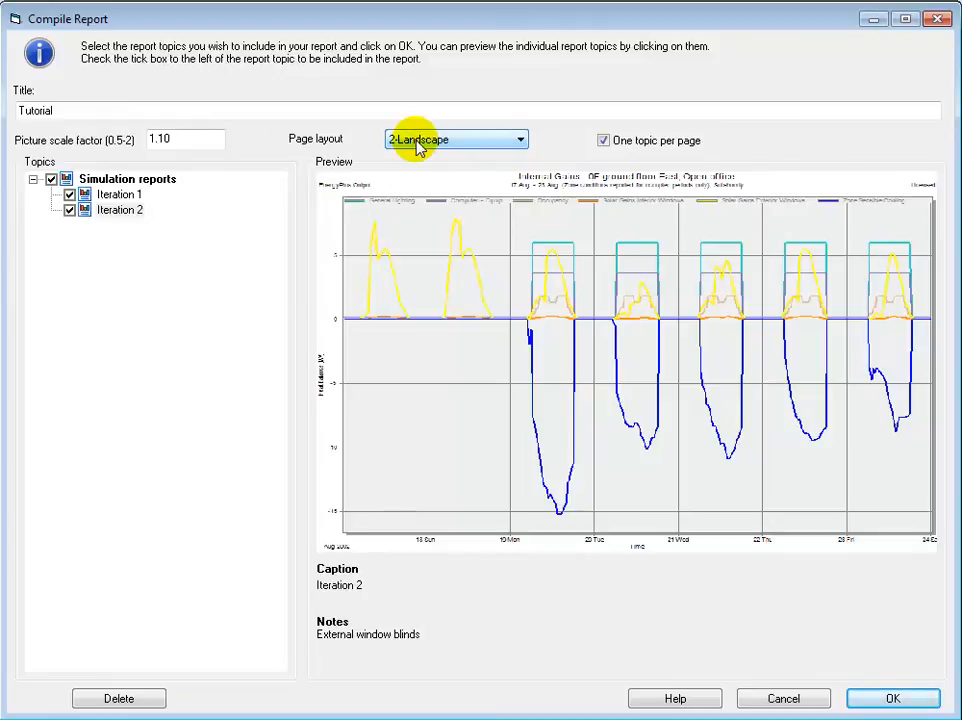
pyautogui.click(419, 146)
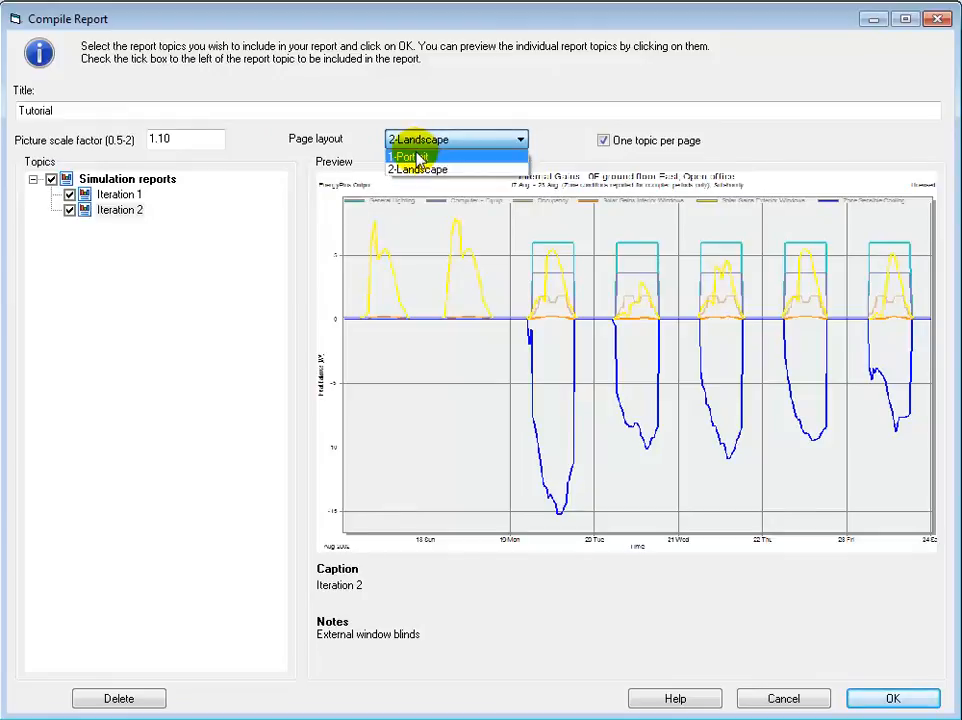
pyautogui.click(419, 158)
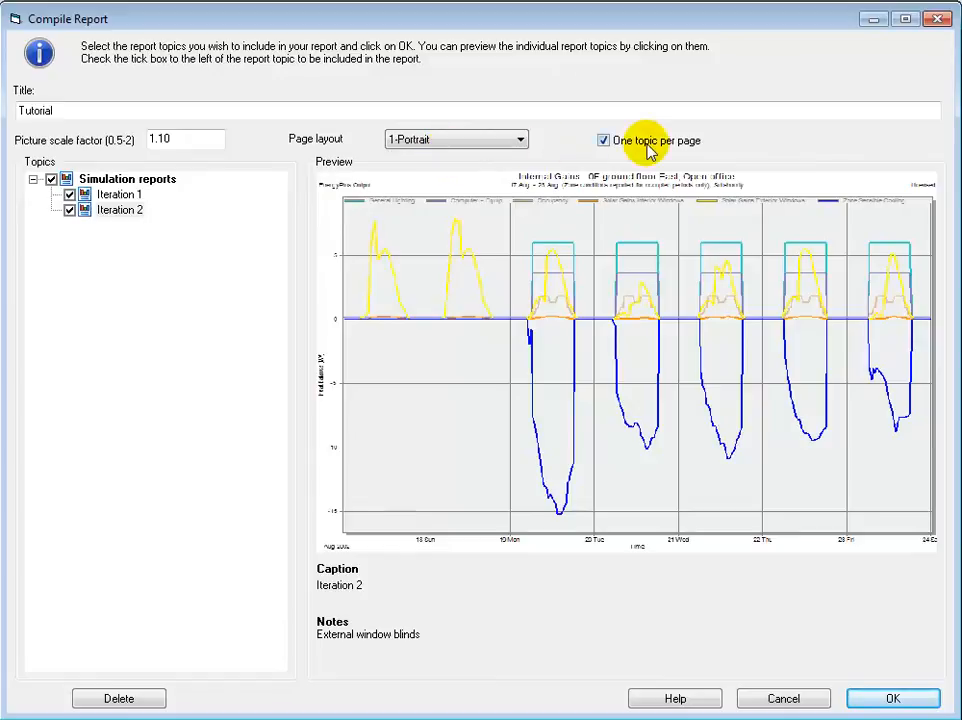
pyautogui.click(884, 700)
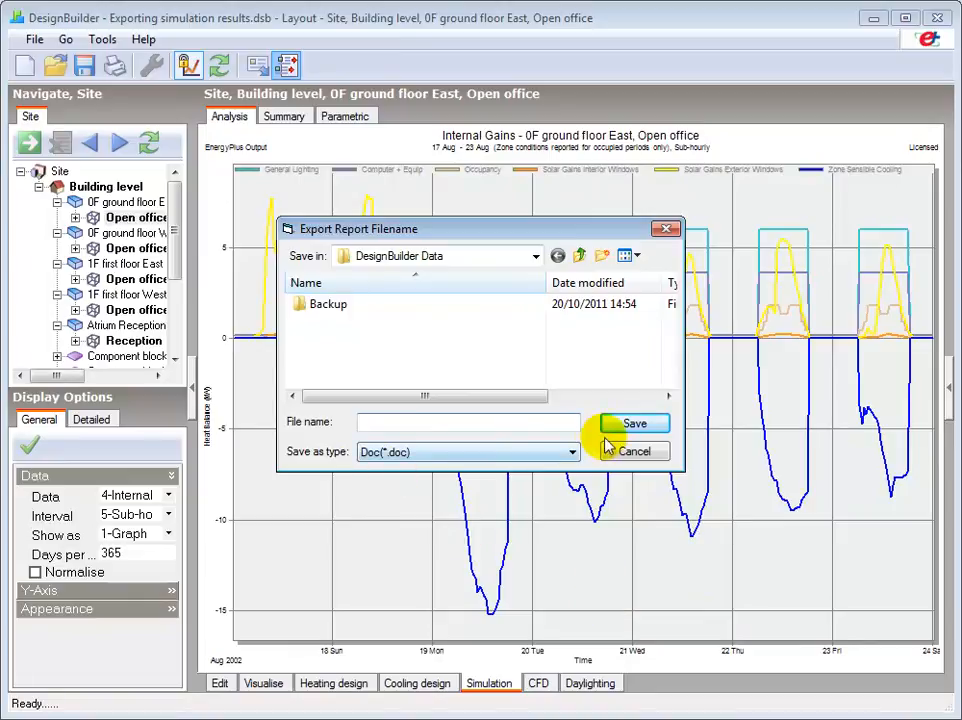
# Save the compiled report as a Doc file named "Tutorial" in the DesignBuilder Data folder and open it
pyautogui.click(632, 427)
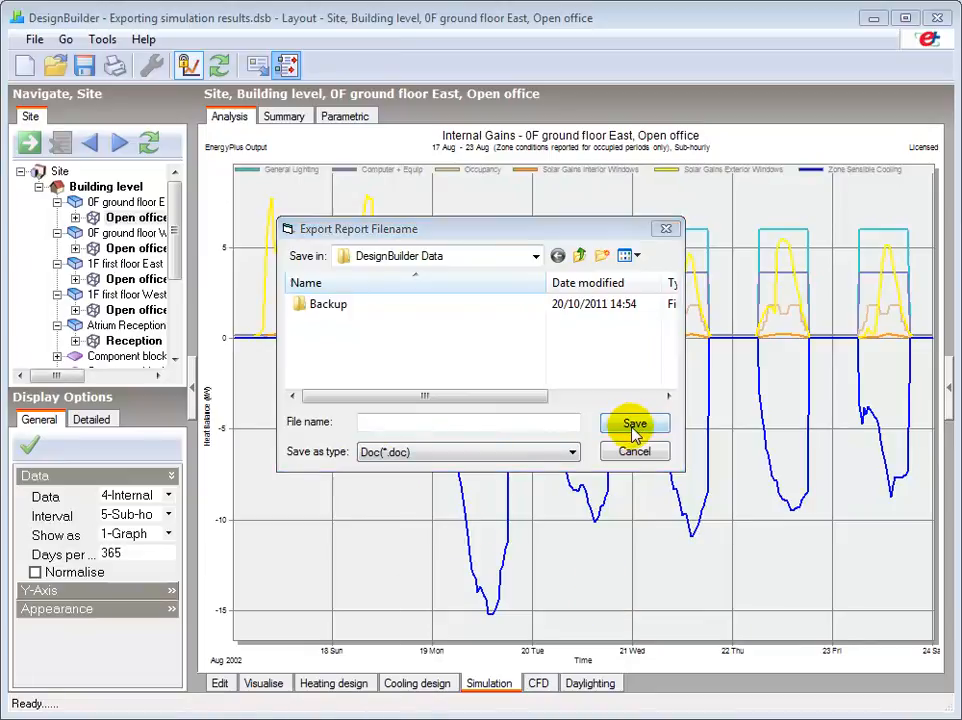
pyautogui.click(425, 423)
pyautogui.write('T')
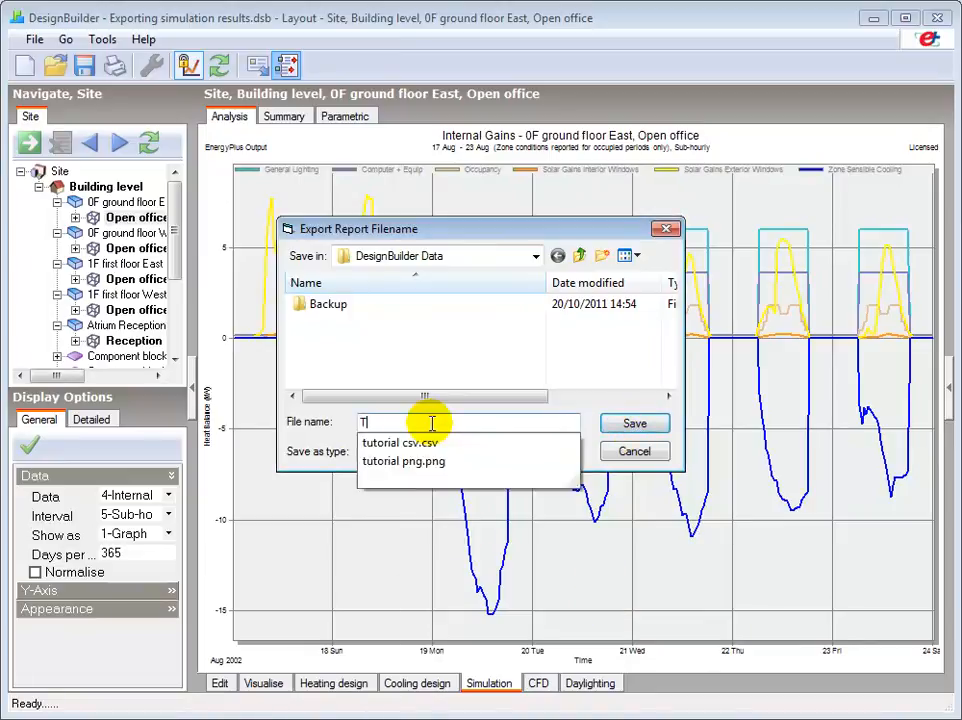
pyautogui.write('utorial')
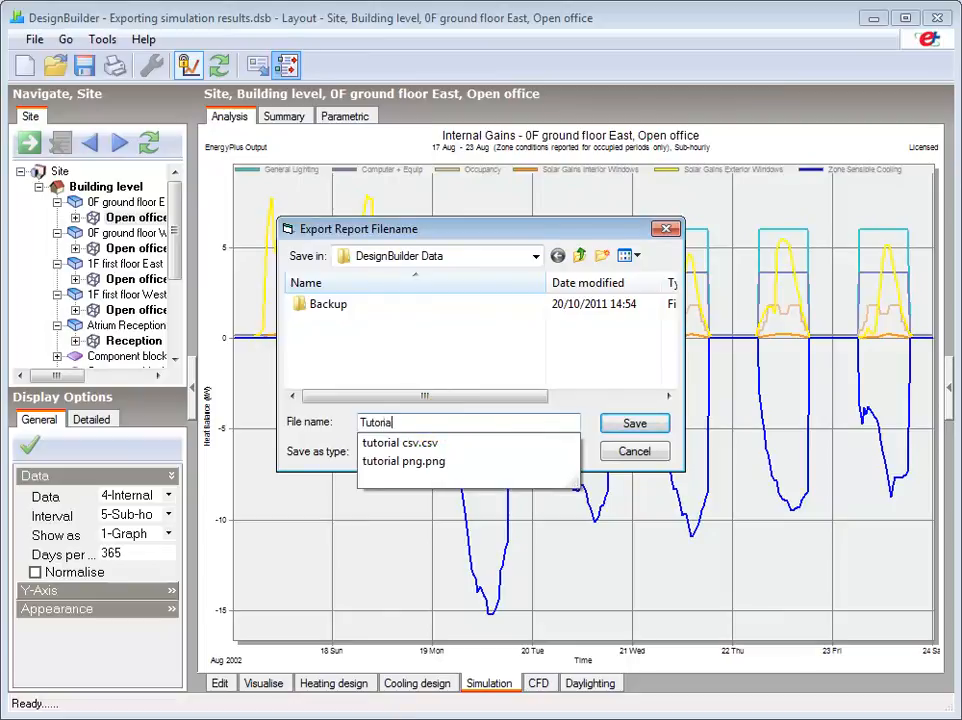
pyautogui.click(630, 423)
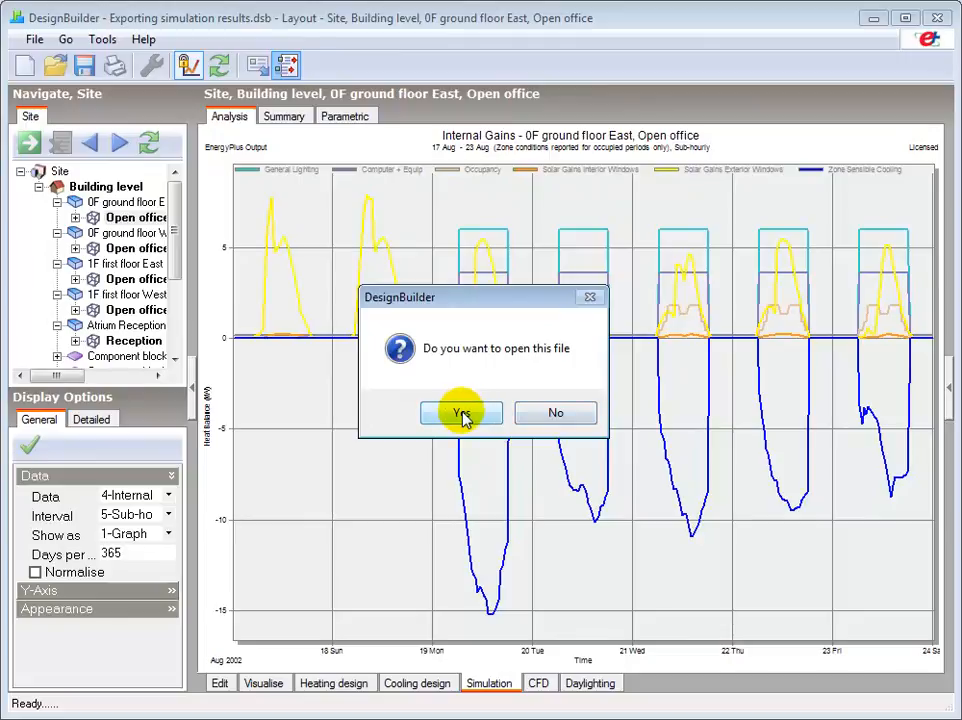
pyautogui.click(463, 416)
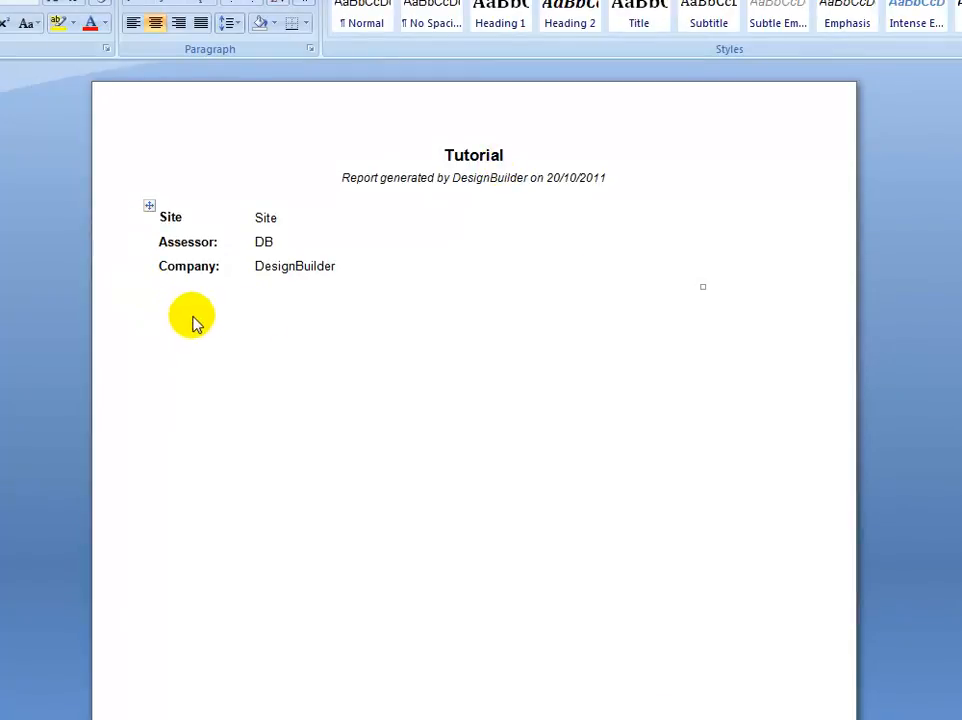
# Review the title page, both iteration graphs and the Iteration 2 notes in the opened report document
pyautogui.click(375, 428)
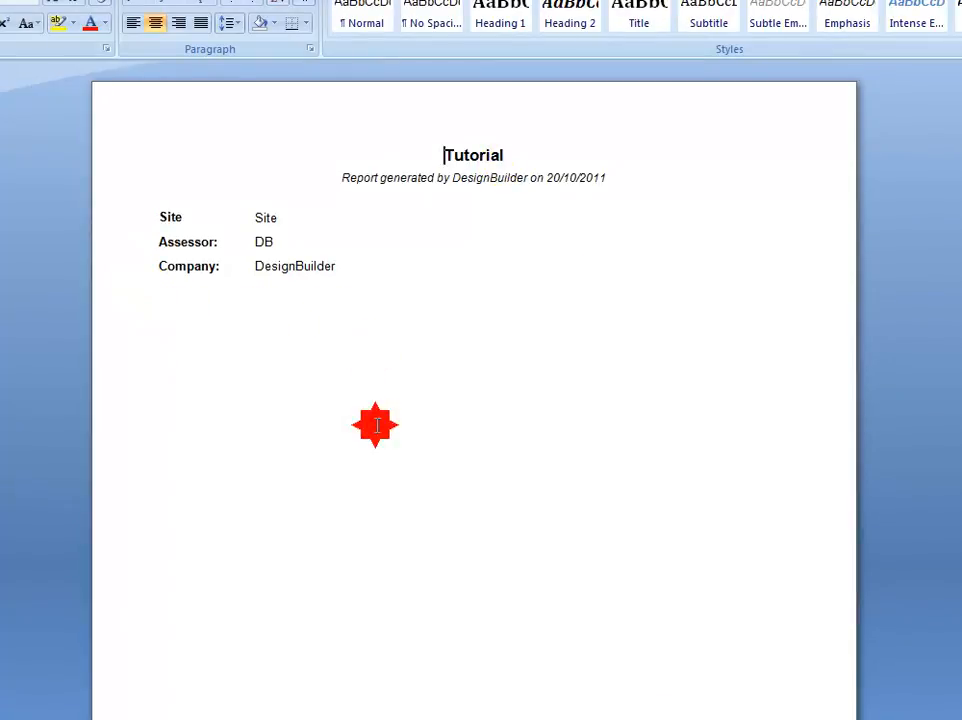
pyautogui.scroll(-15, 375, 428)
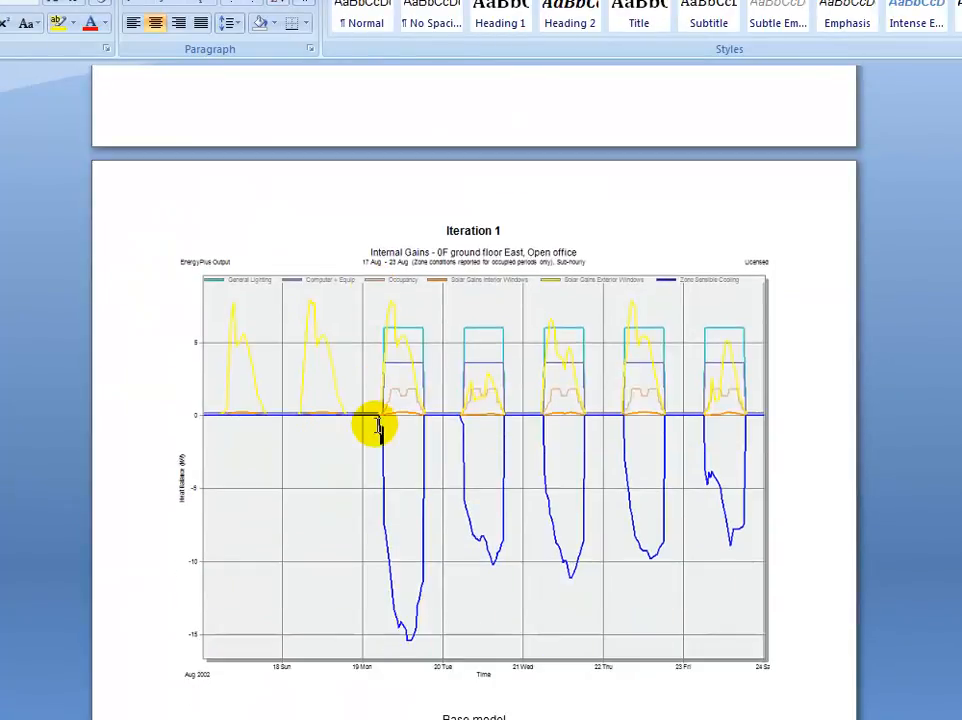
pyautogui.scroll(-20, 376, 428)
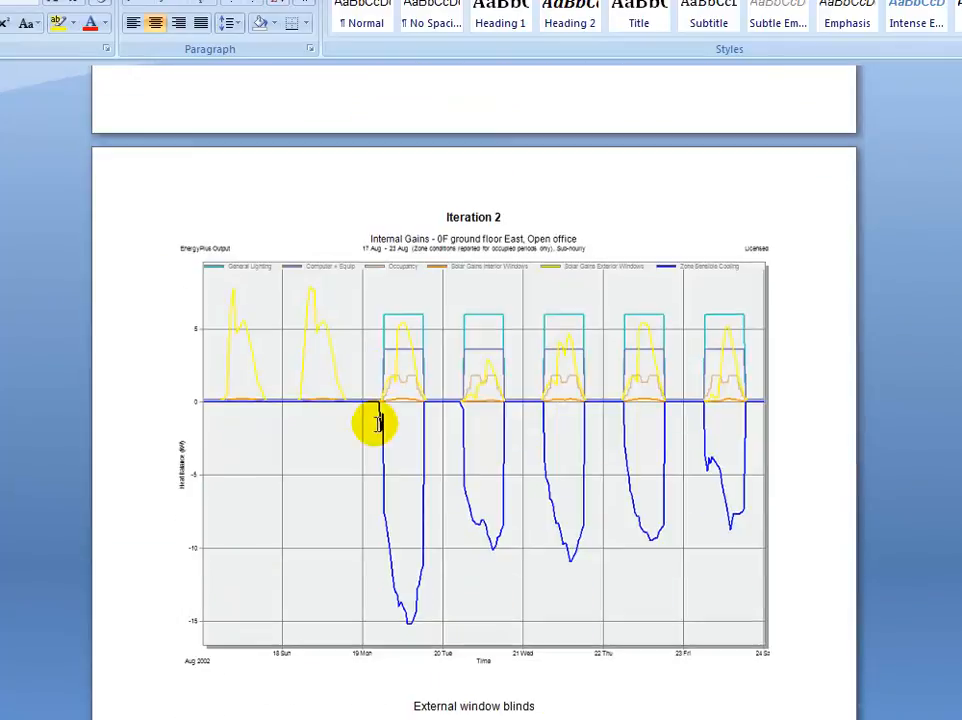
pyautogui.scroll(-8, 377, 425)
pyautogui.scroll(2, 375, 423)
pyautogui.moveTo(406, 479); pyautogui.dragTo(524, 479)
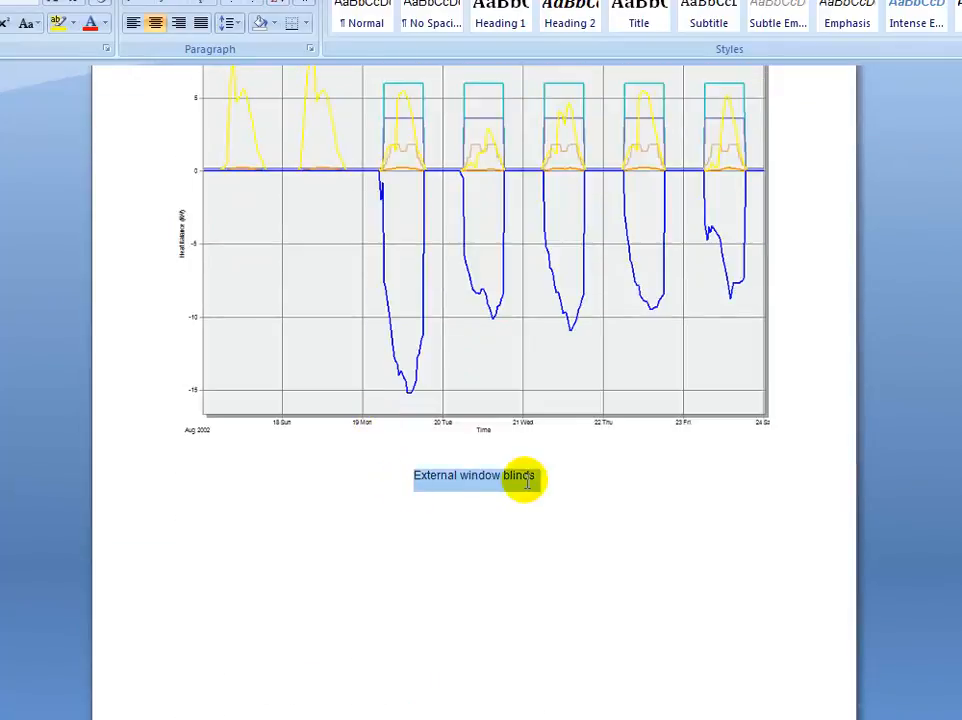
pyautogui.click(421, 496)
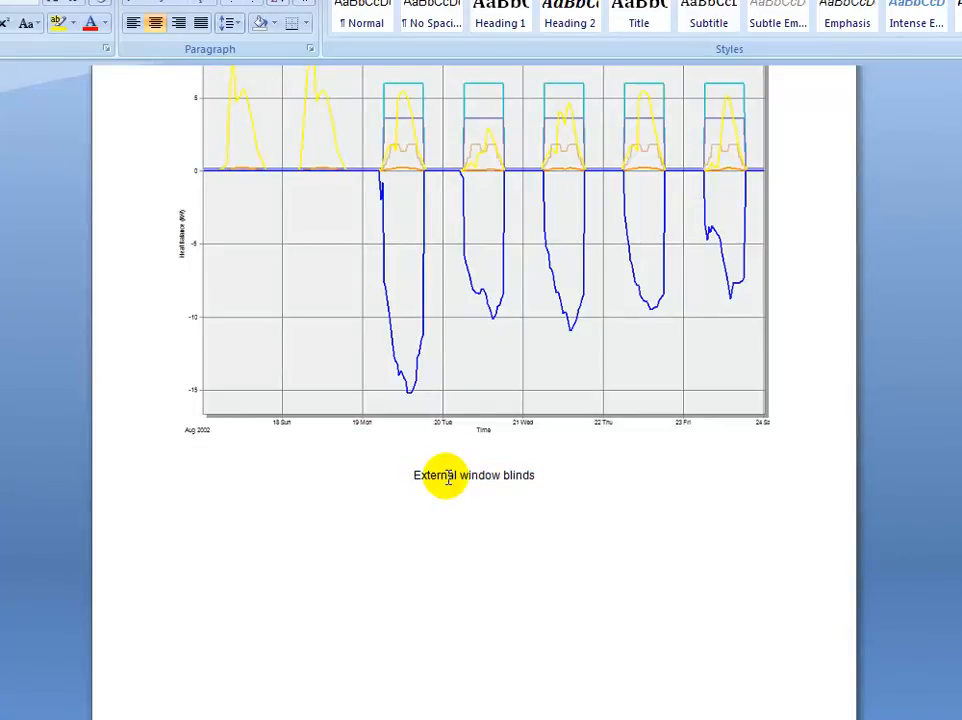